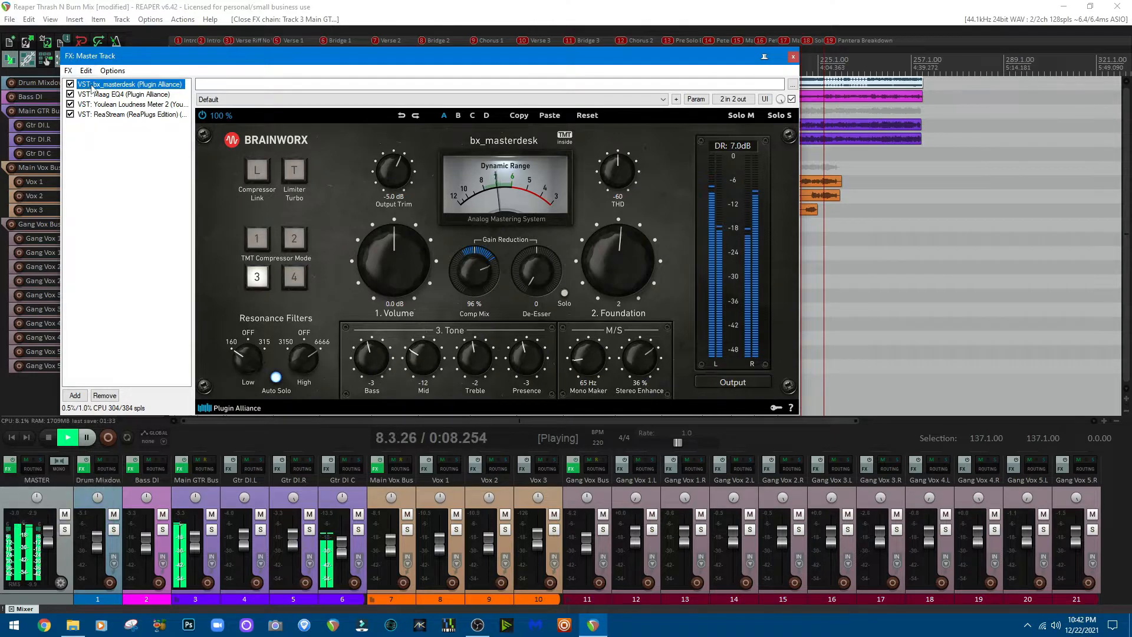
Step: Review the Maag EQ4 and bx_masterdesk settings in the master track's effects chain, and close the chain
left_click(96, 95)
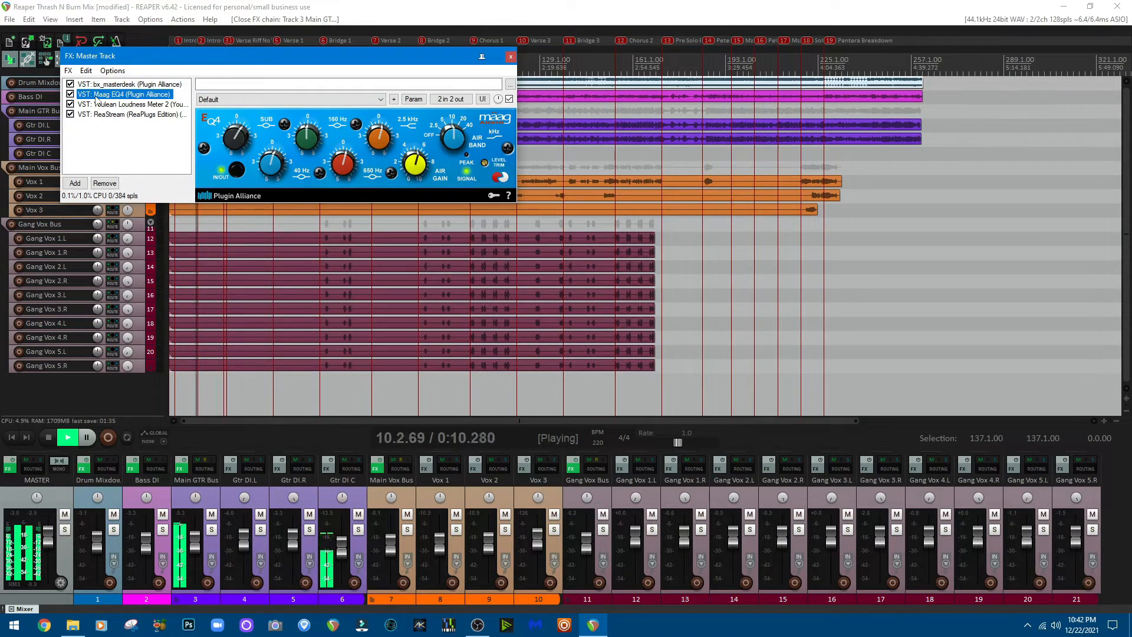
left_click(102, 86)
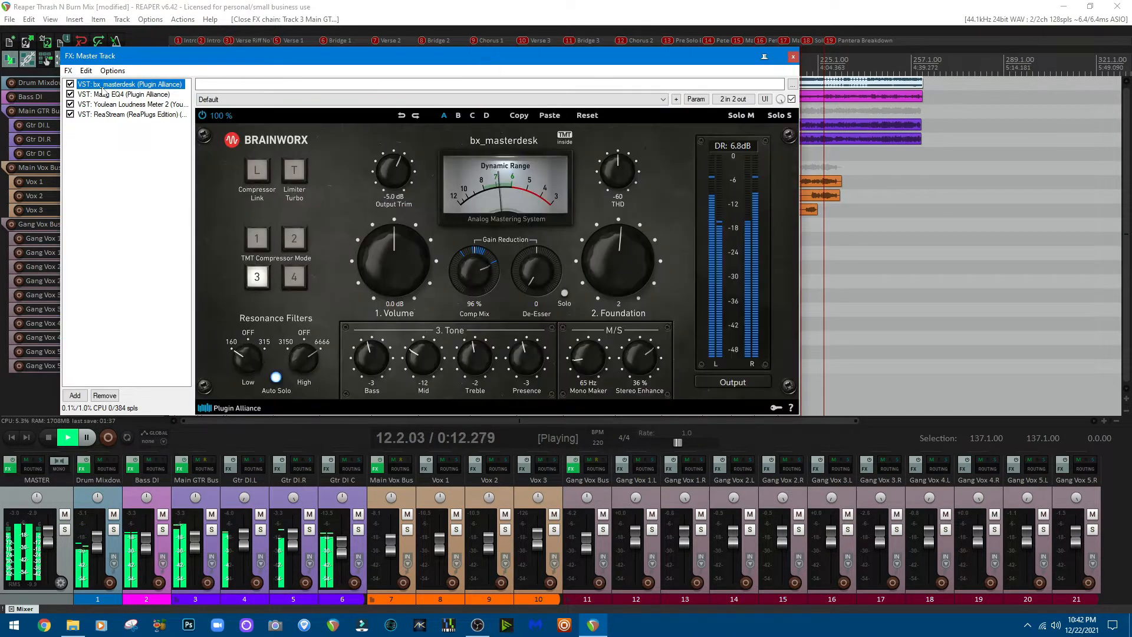
left_click(793, 57)
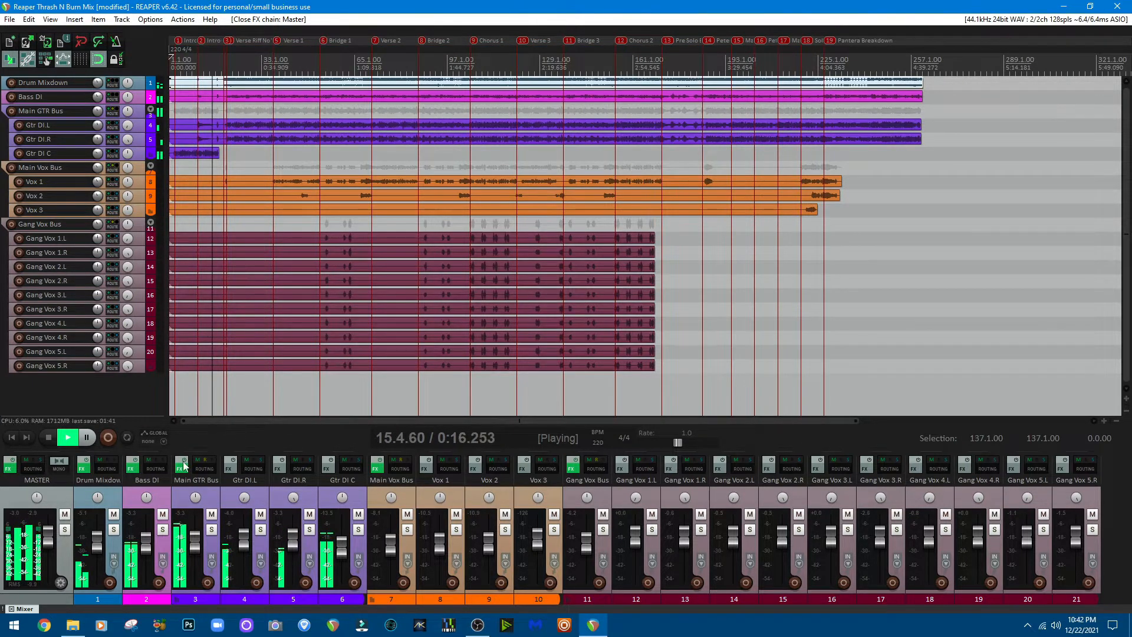
Step: Inspect the bx_townhouse Buss Compressor and L2 limiter on the Drum Mixdown track, and close its effects chain
left_click(83, 468)
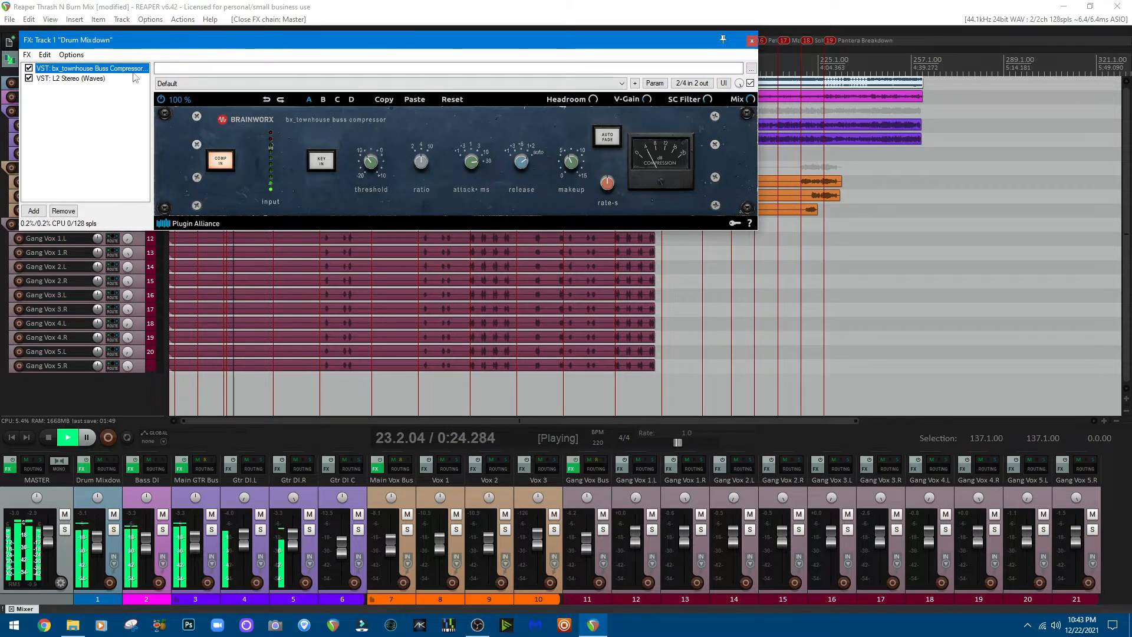
left_click(82, 79)
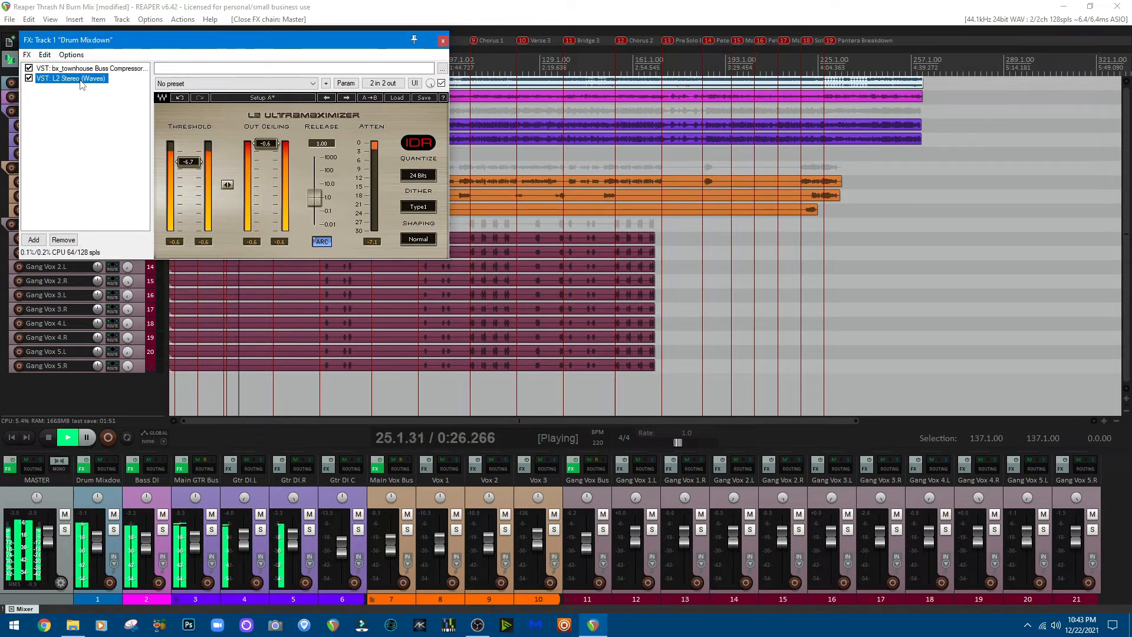
left_click(83, 69)
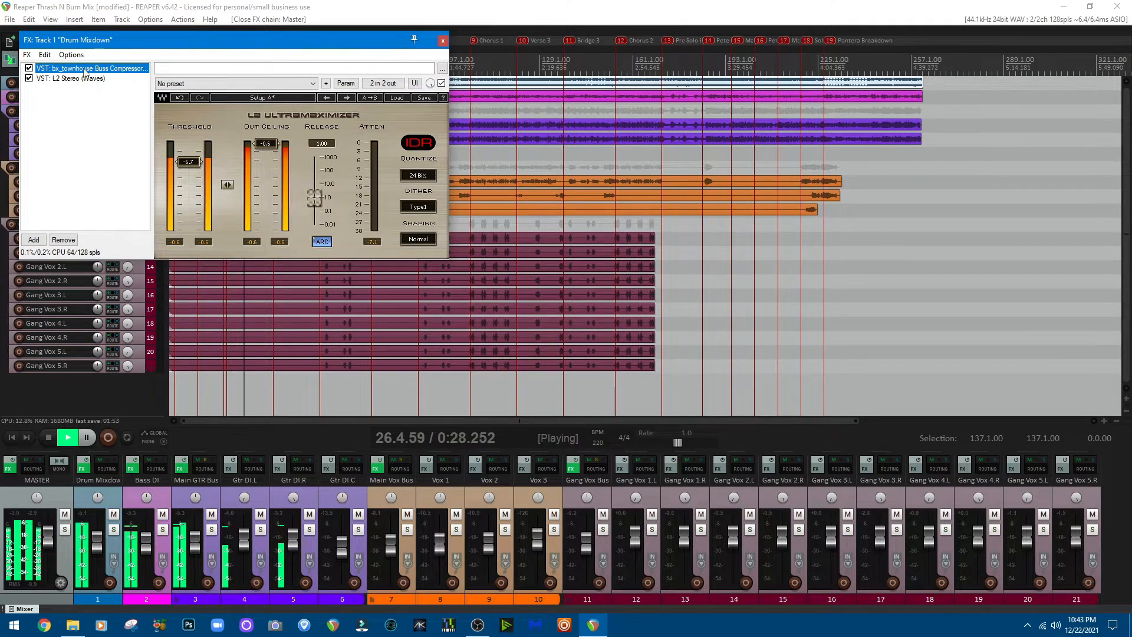
left_click(751, 40)
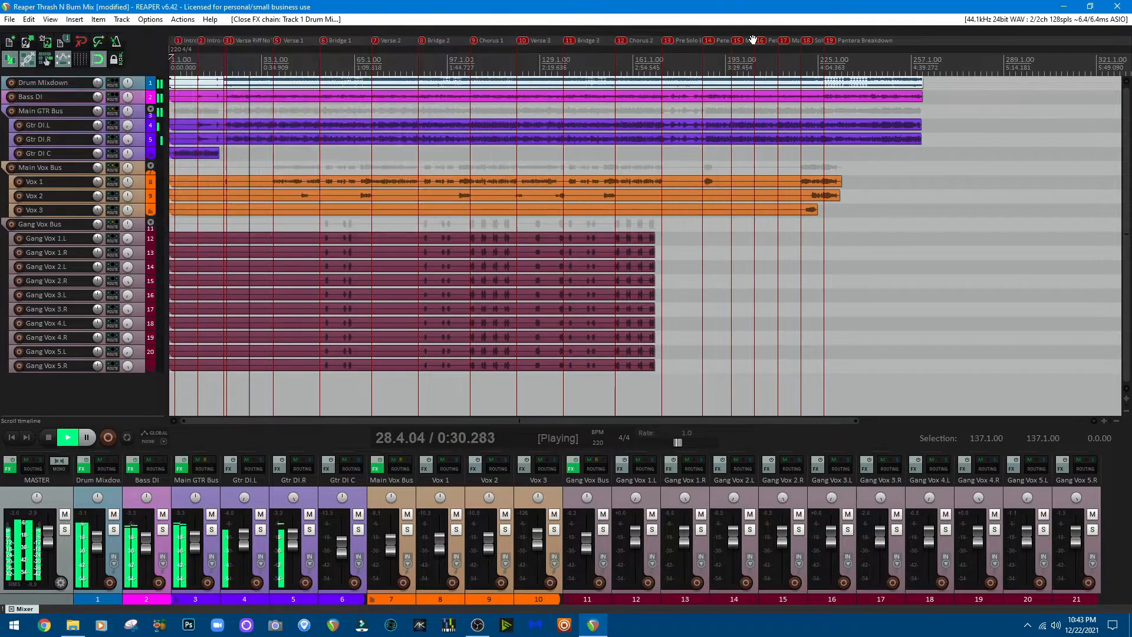
Step: Examine the Bass DI effects chain: Parallax with its cabinet page, Pro-Q 3 and True Iron, and close the chain
left_click(134, 471)
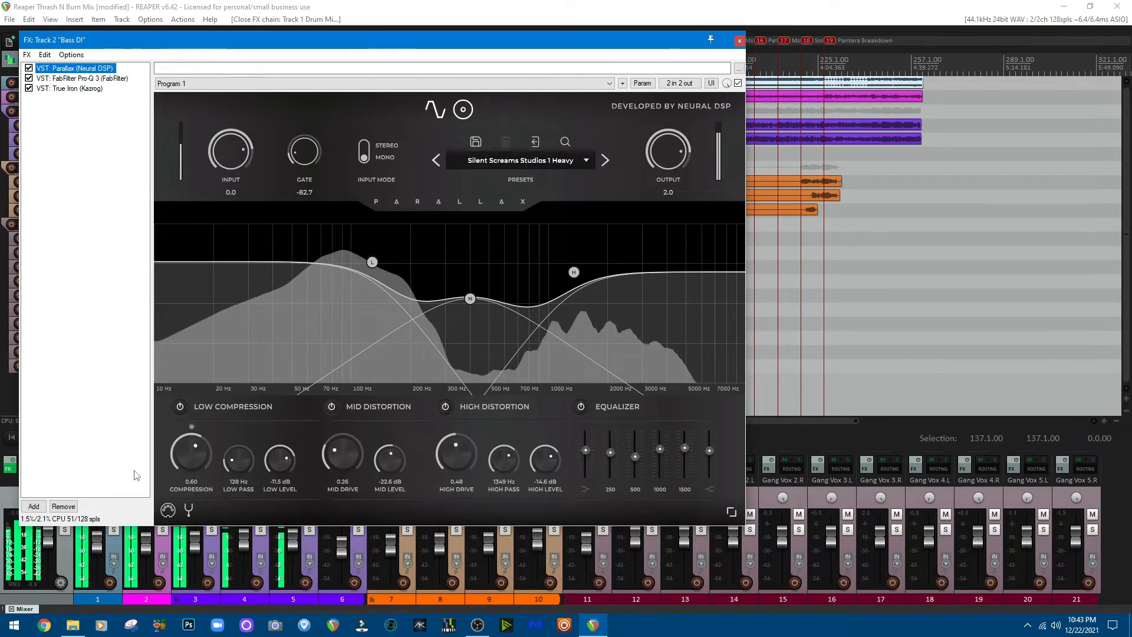
left_click(464, 117)
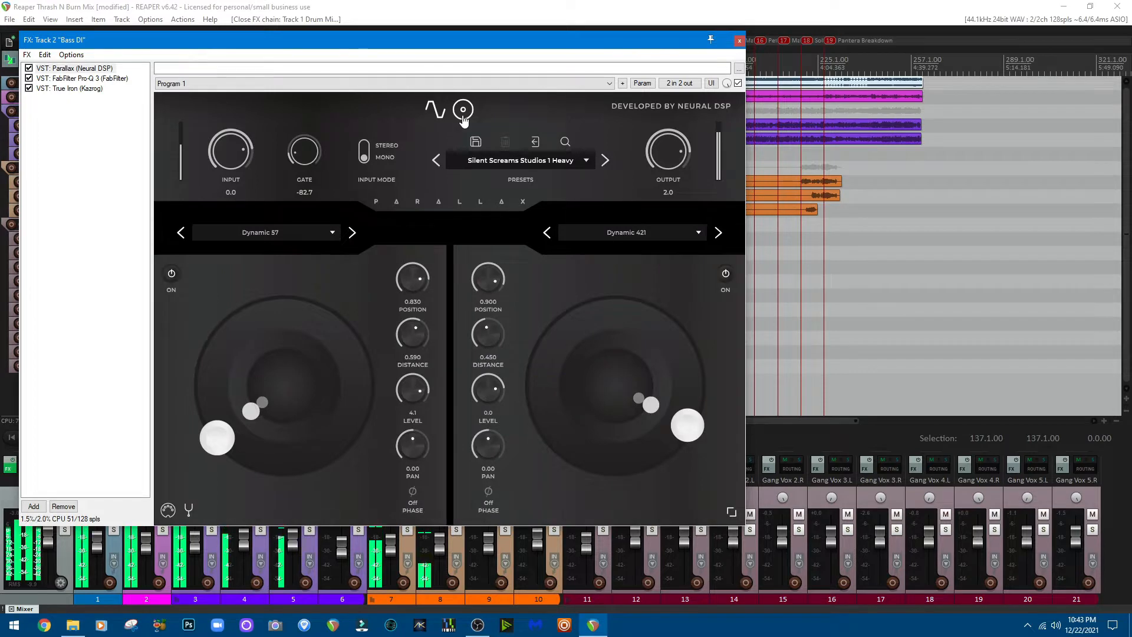
left_click(437, 115)
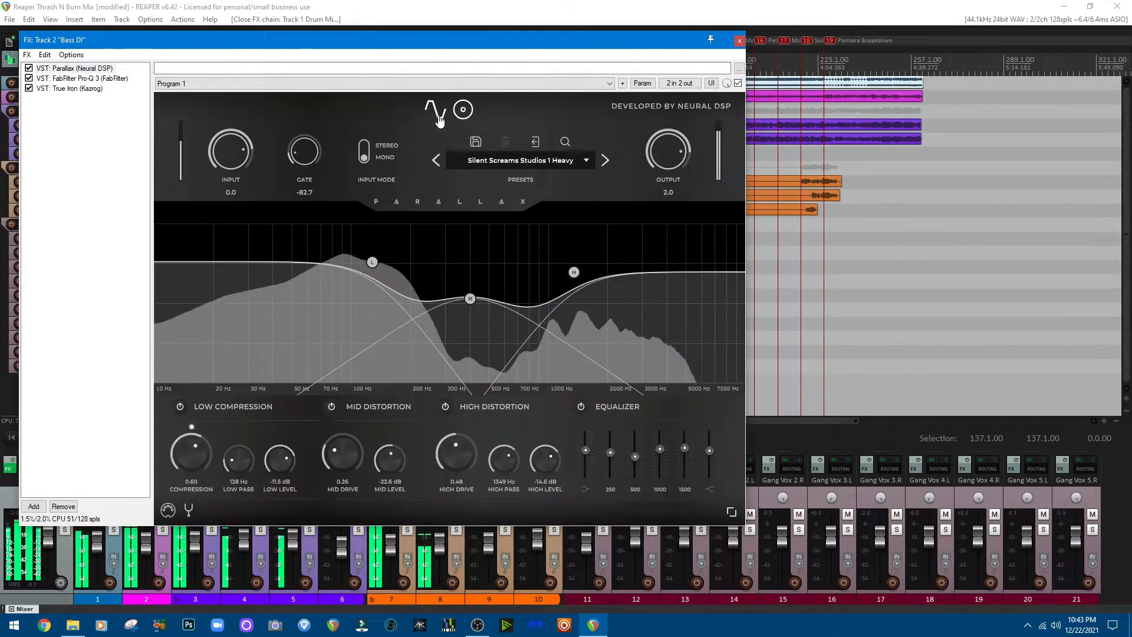
left_click(75, 79)
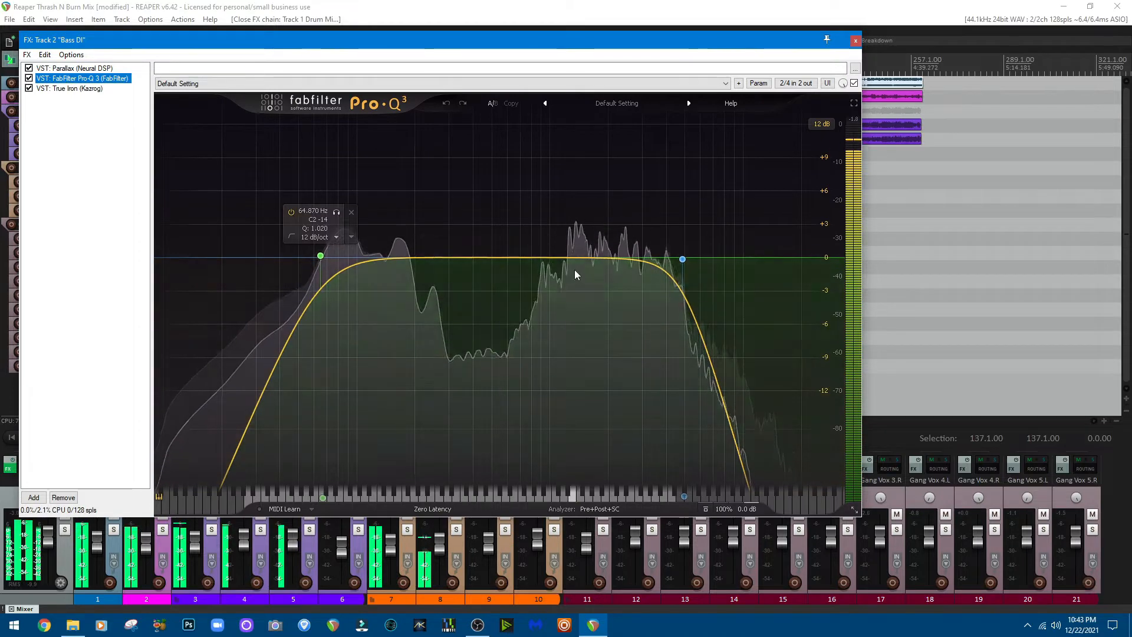
left_click(72, 88)
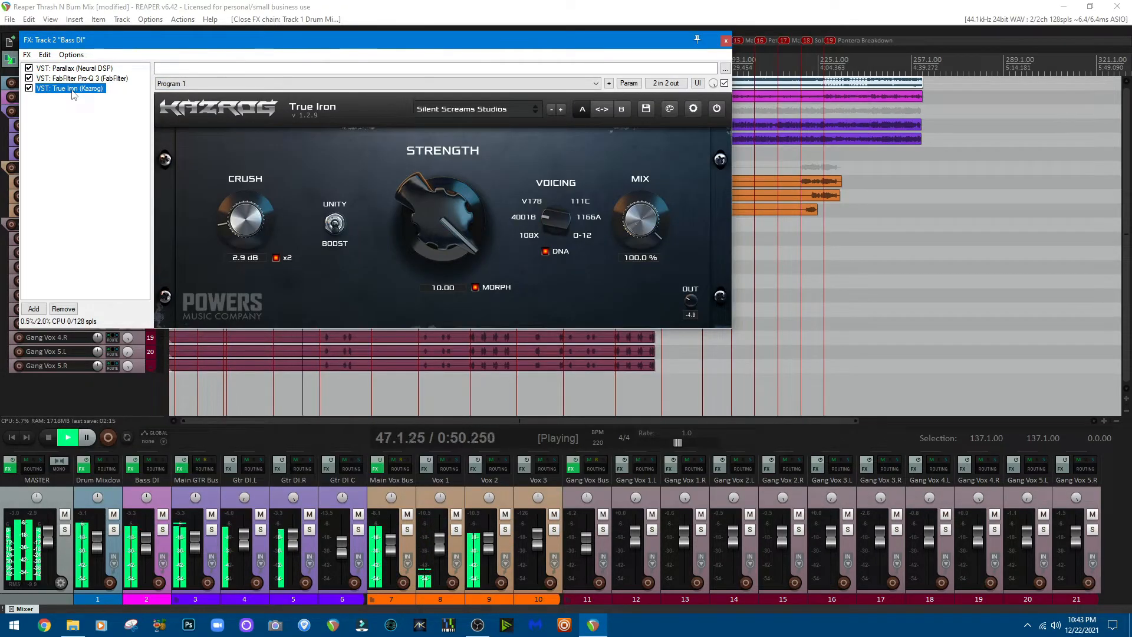
left_click(79, 69)
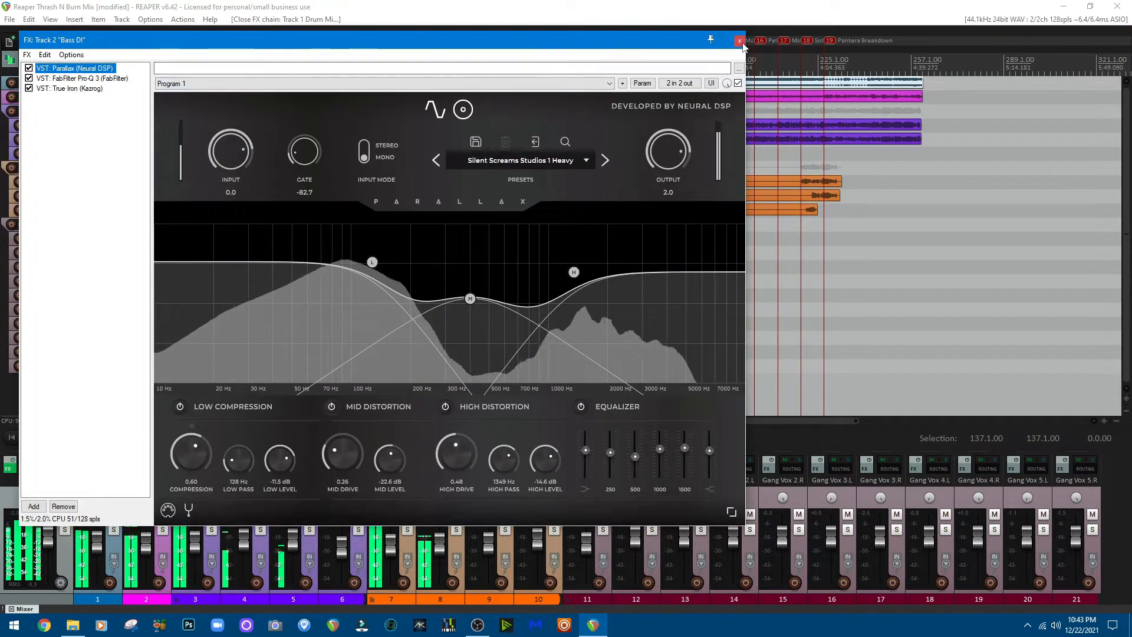
left_click(739, 41)
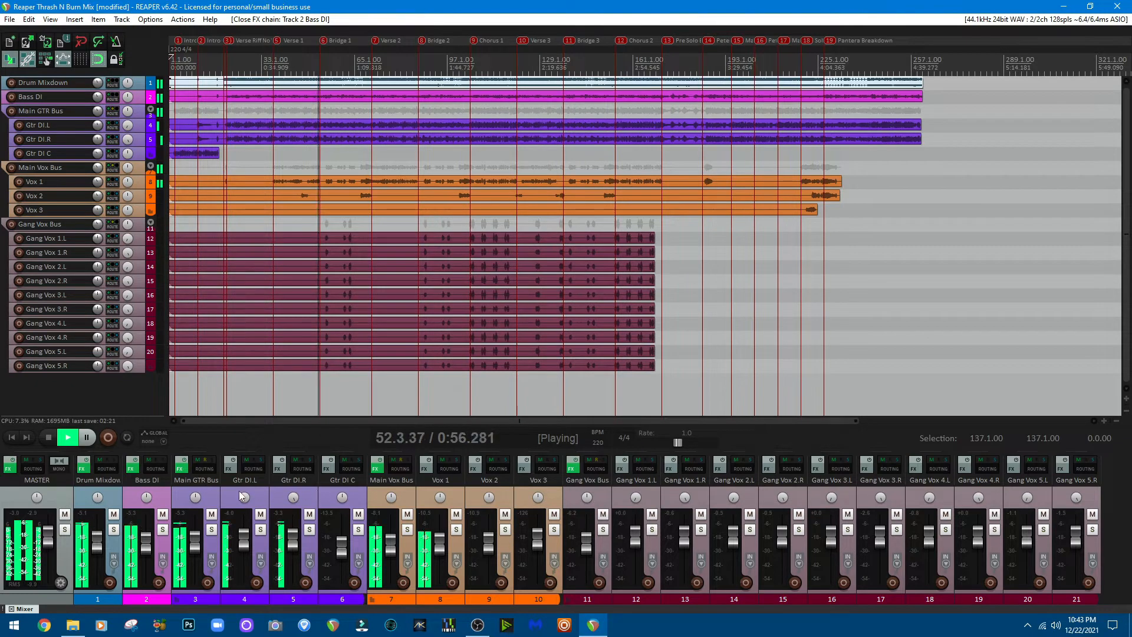
Step: Examine the first Pro-Q 3 on the Main GTR Bus and the AHM 5050's stomp, amp, cab and FX pages
left_click(184, 470)
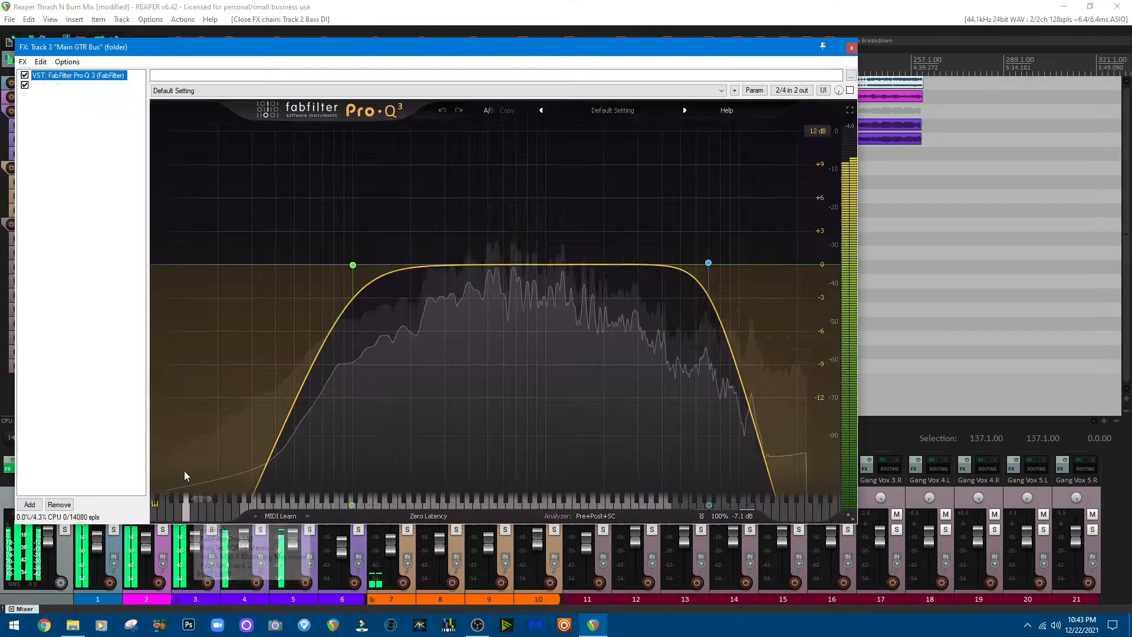
mouse_move(707, 261)
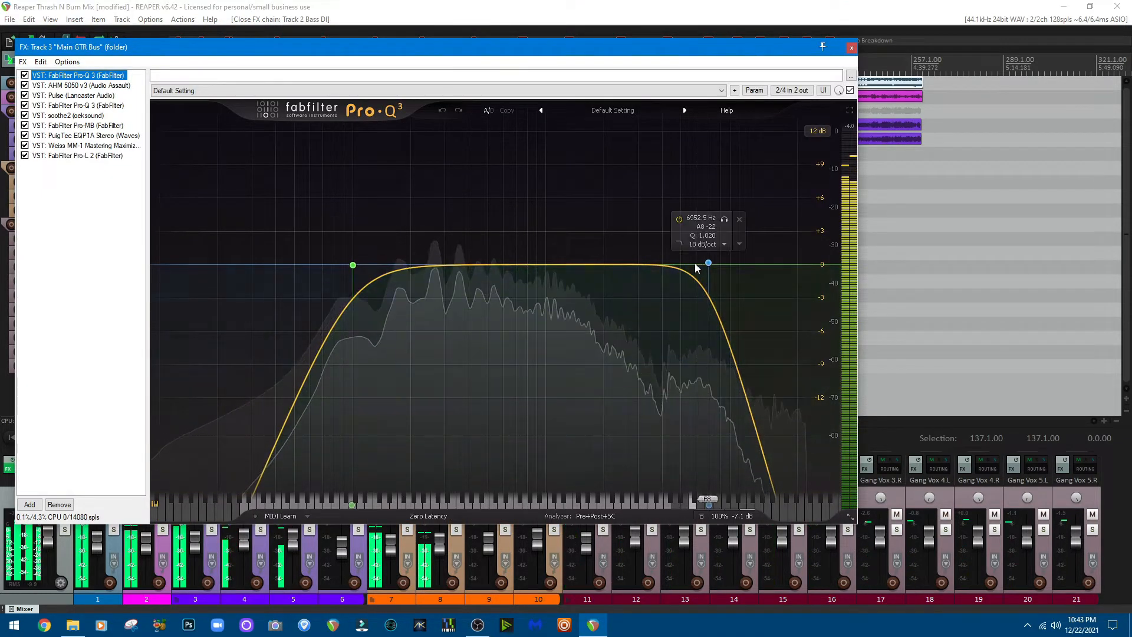
left_click(74, 85)
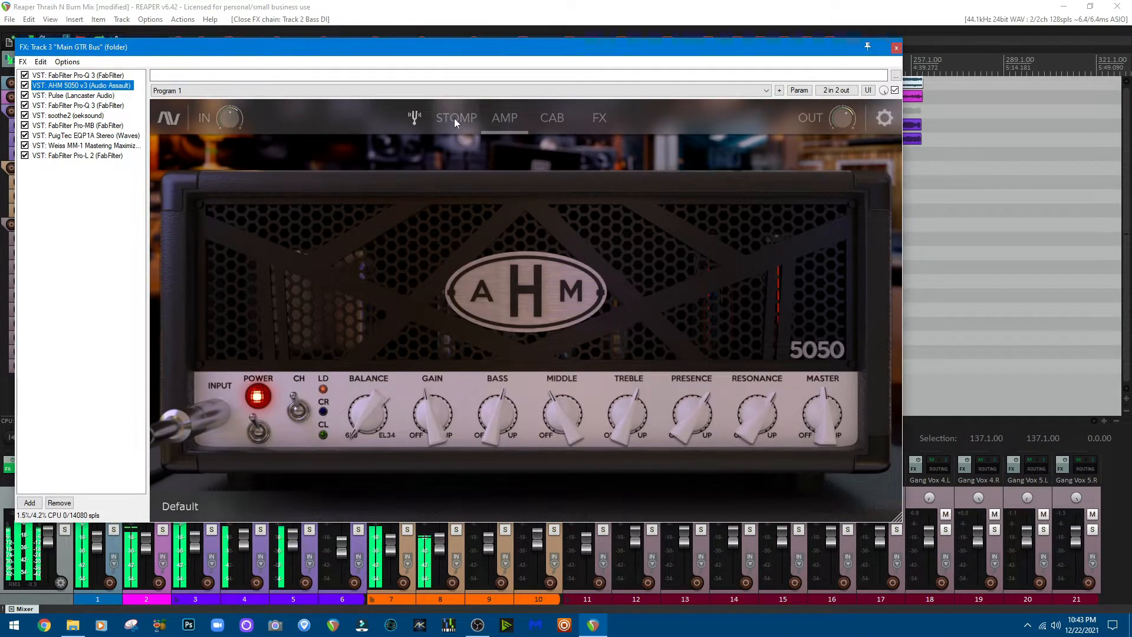
left_click(454, 118)
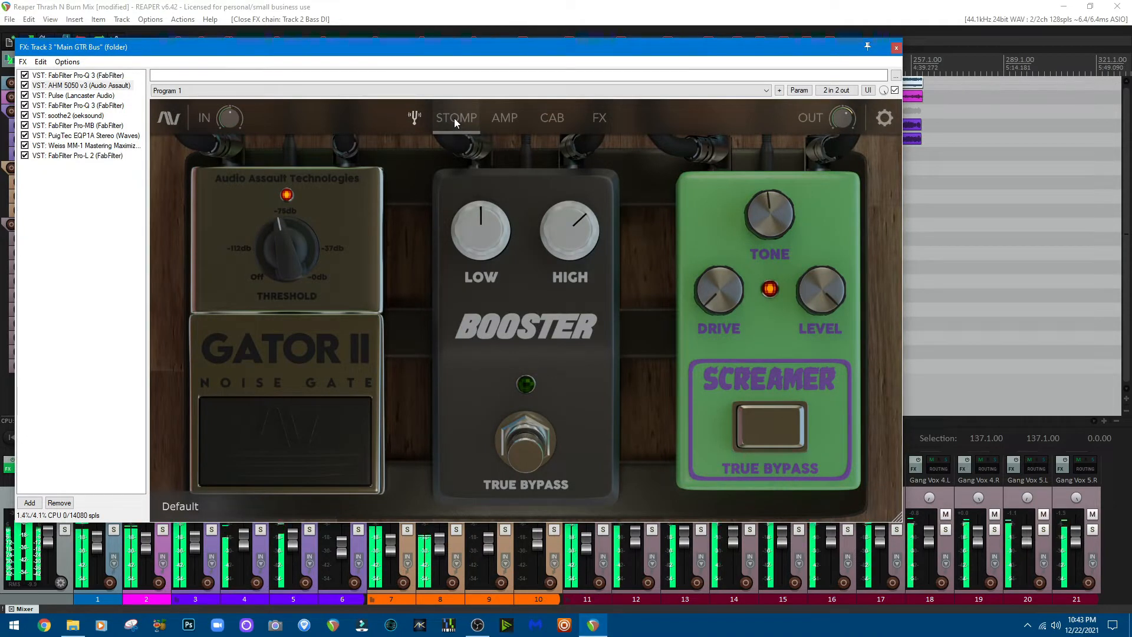
left_click(503, 119)
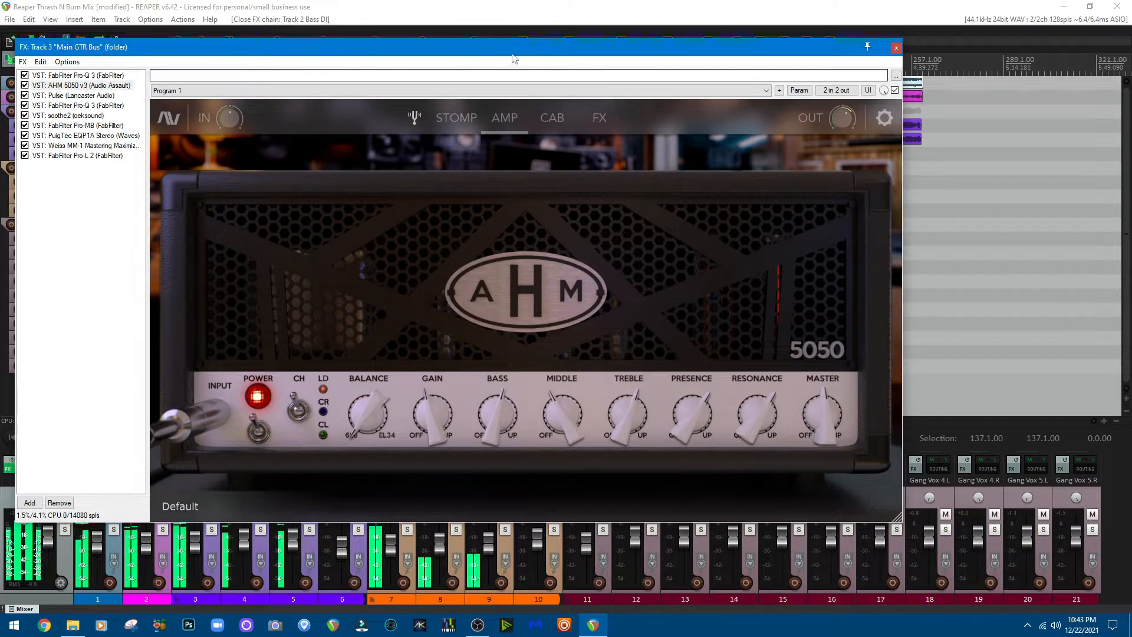
left_click(553, 122)
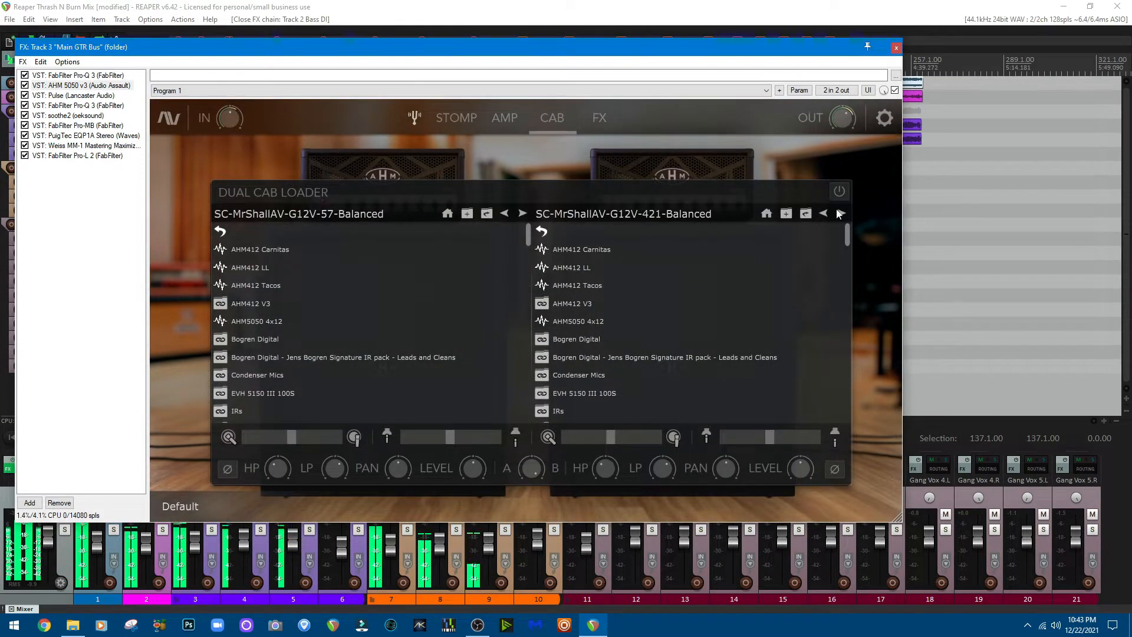
left_click(600, 121)
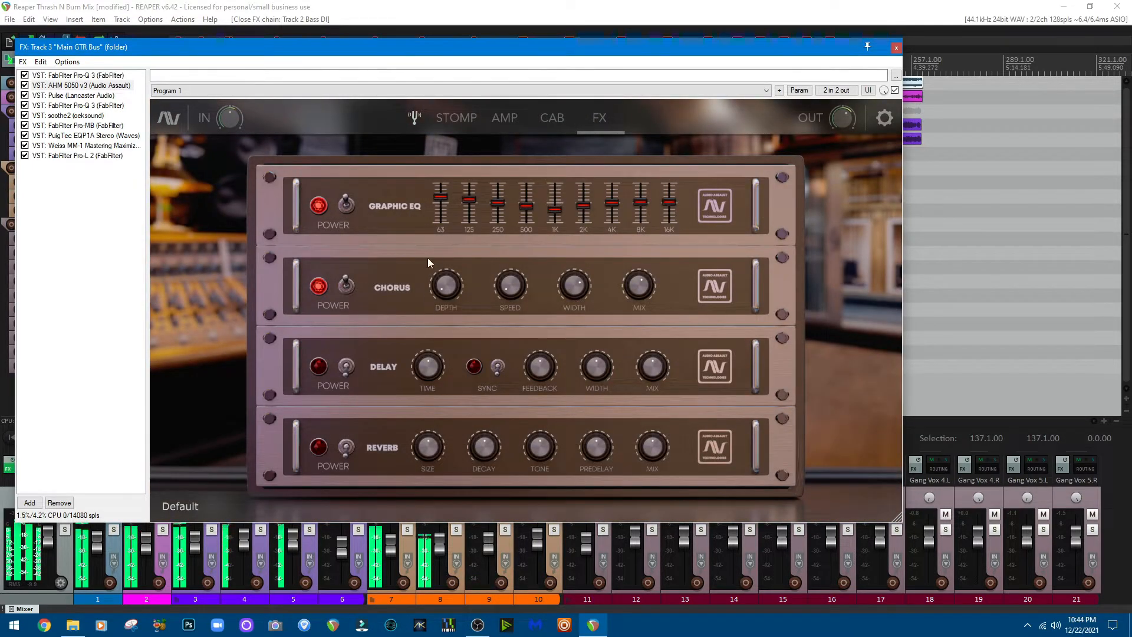
left_click(505, 120)
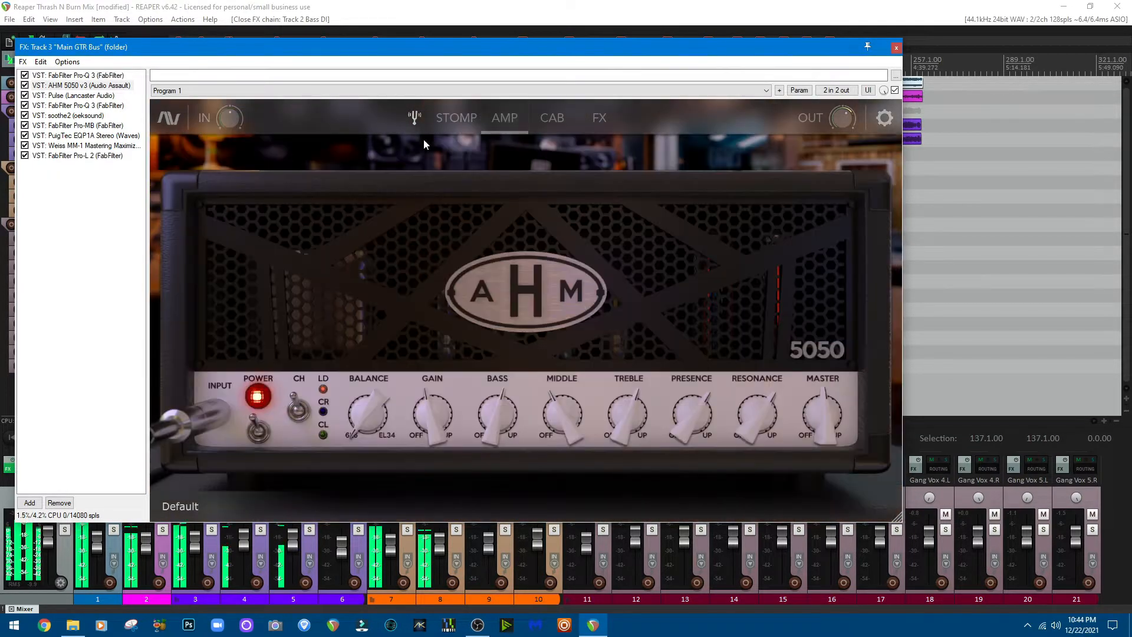
Step: Inspect the Main GTR Bus's Pulse cabinet loader, second Pro-Q 3 with its filter bands, soothe2 and Pro-MB settings
left_click(75, 95)
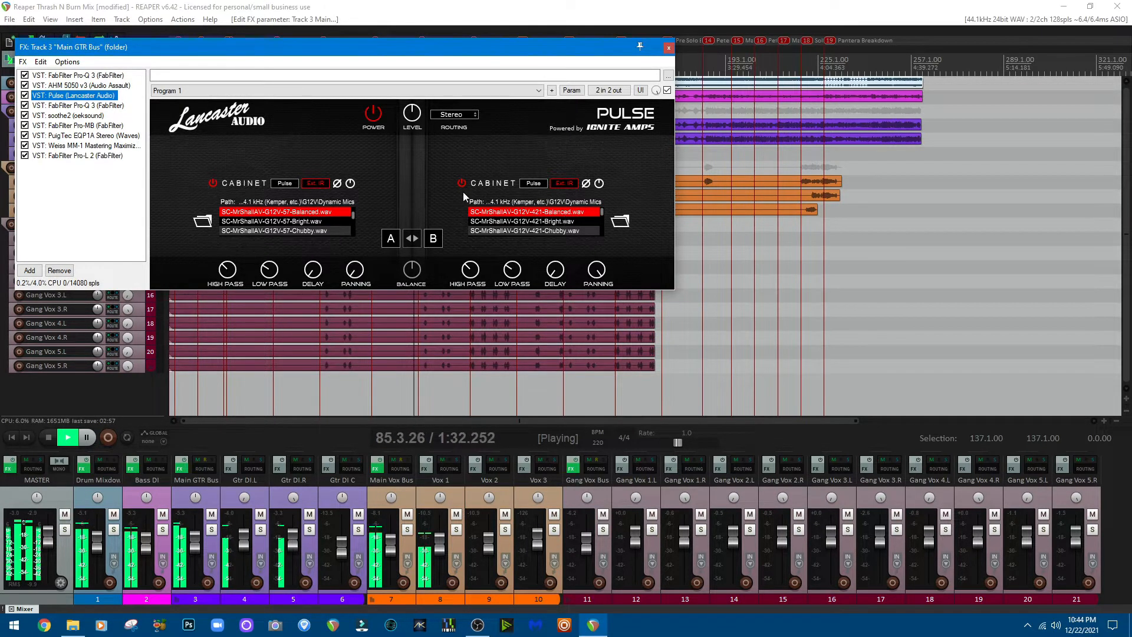
left_click(93, 106)
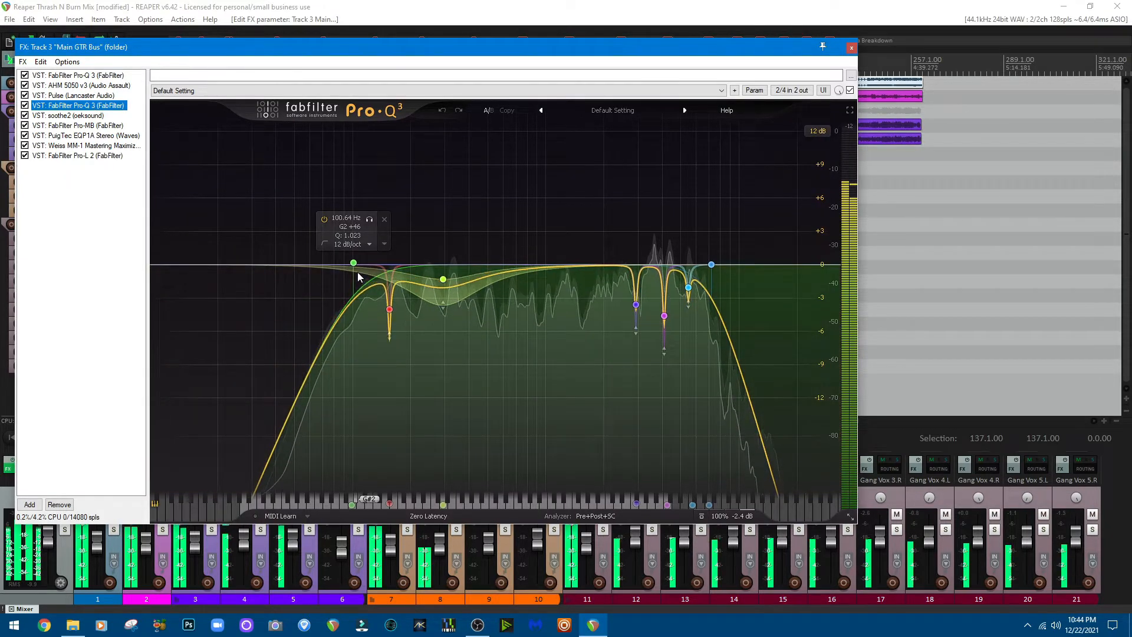
mouse_move(714, 266)
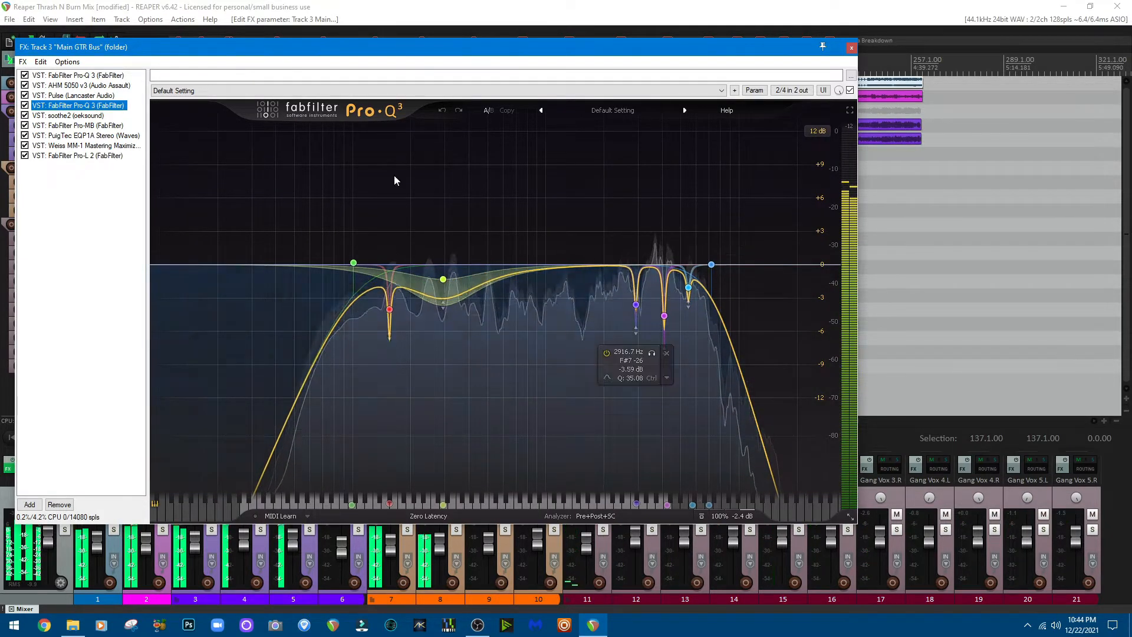
left_click(56, 116)
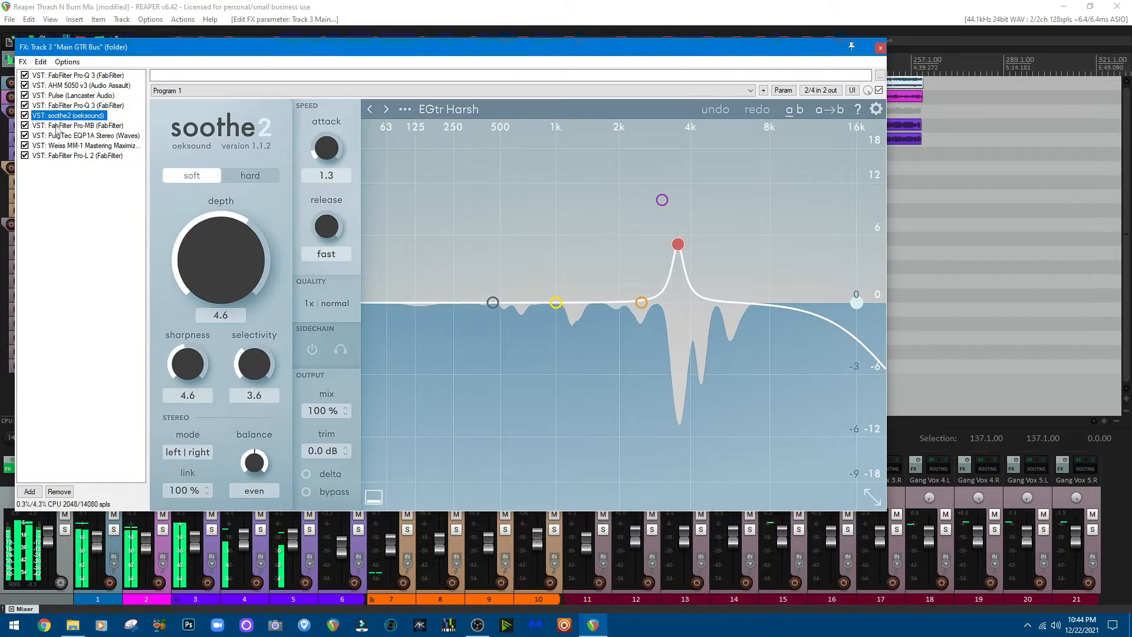
left_click(59, 125)
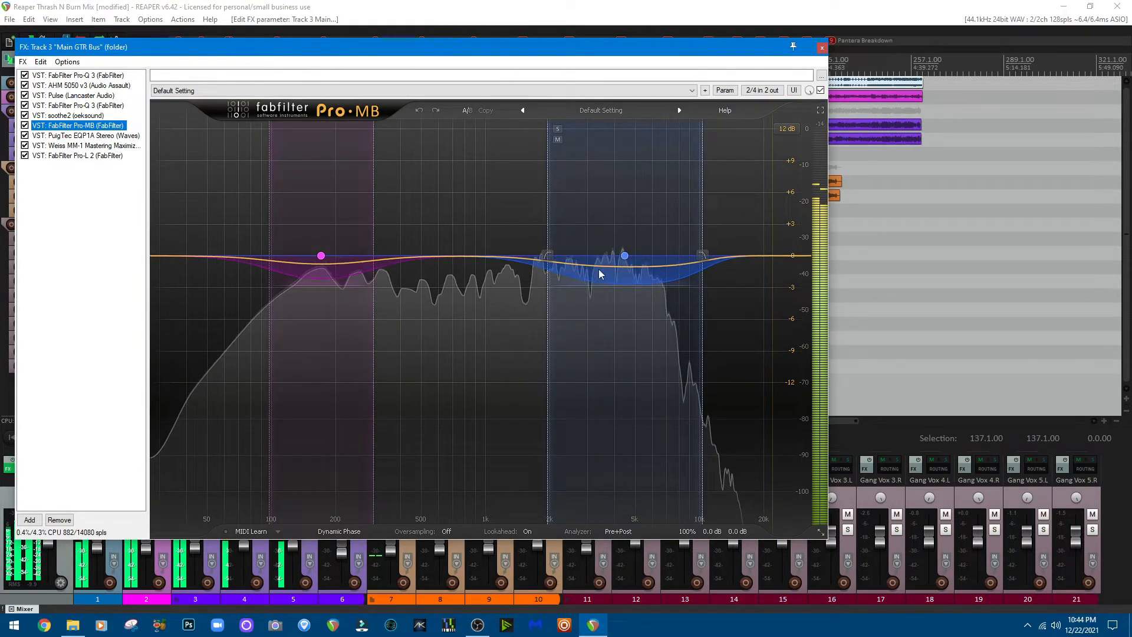
Step: Review the PuigTec EQP1A, Weiss MM-1 and Pro-L 2 on the Main GTR Bus, and close its effects chain
left_click(67, 135)
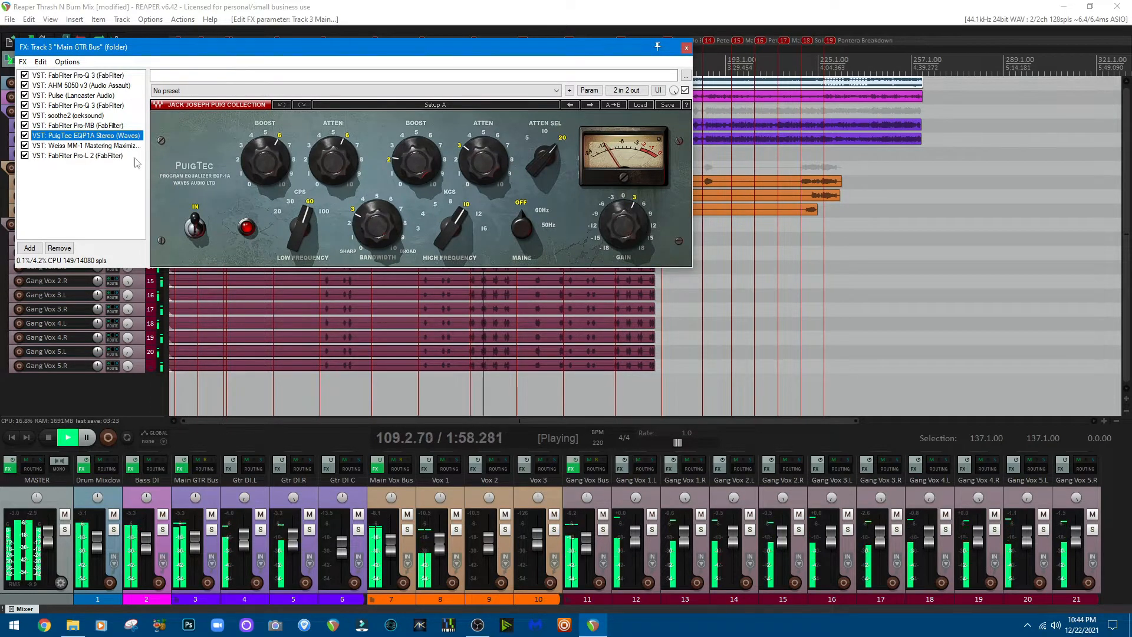
left_click(72, 146)
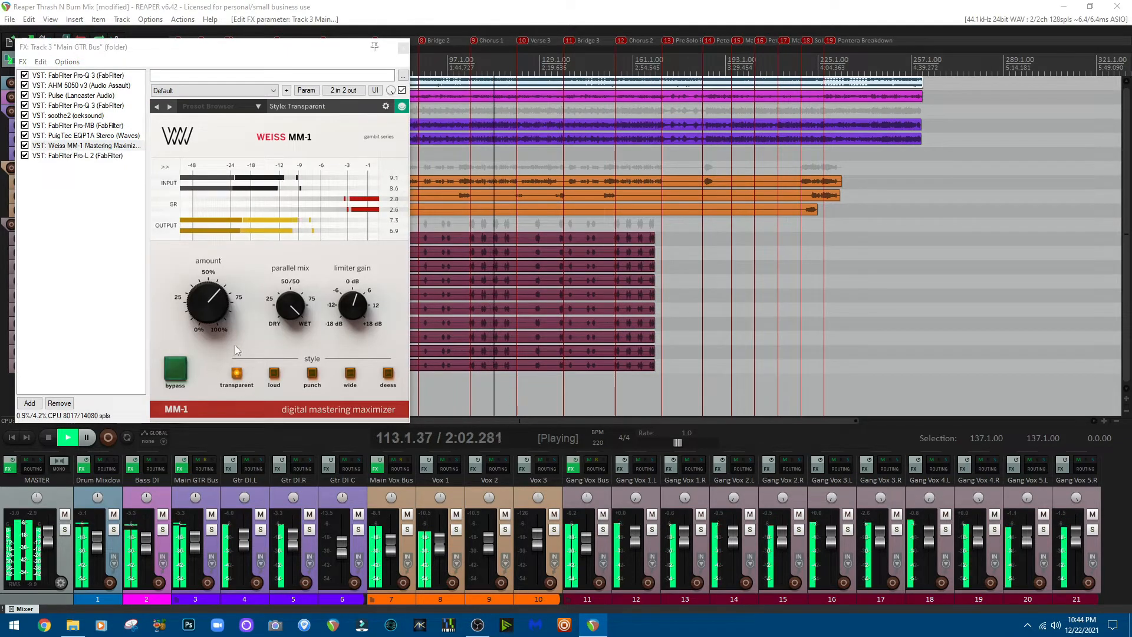
left_click(75, 156)
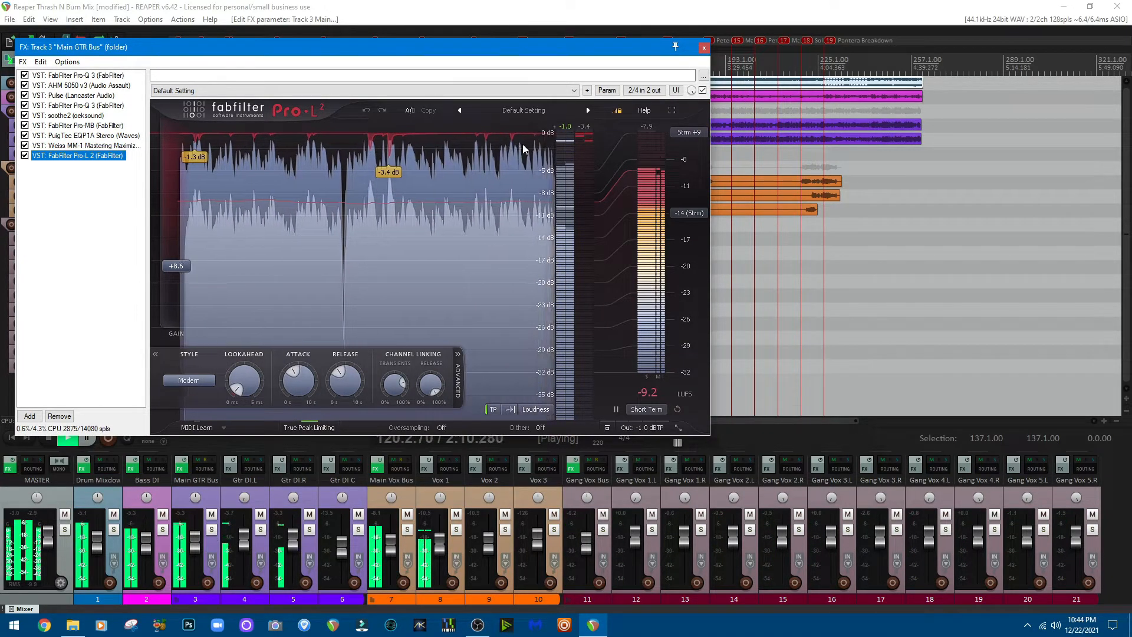
left_click(97, 75)
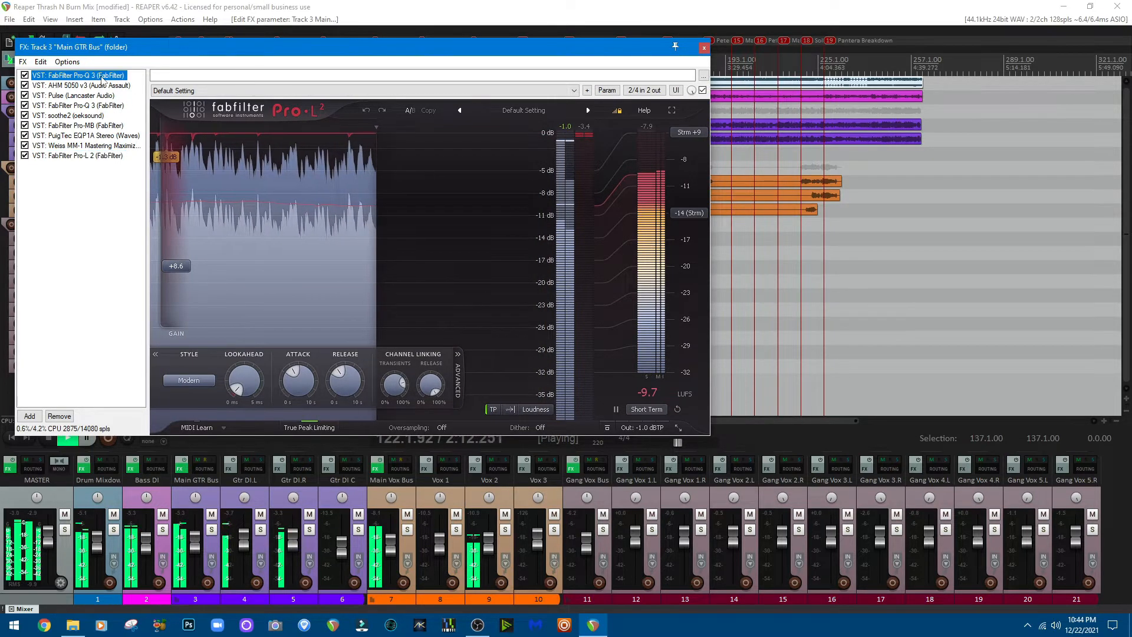
left_click(851, 47)
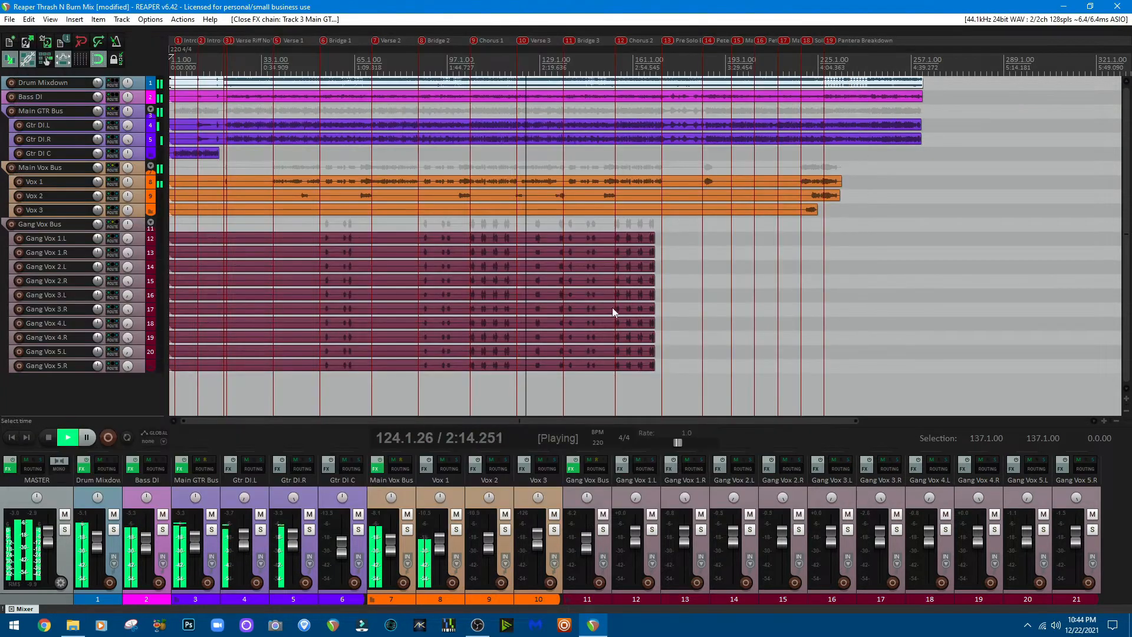
Step: Inspect the Main Vox Bus effects chain: Pro-Q 3, Scheps Omni Channel and the L2 limiter
left_click(376, 468)
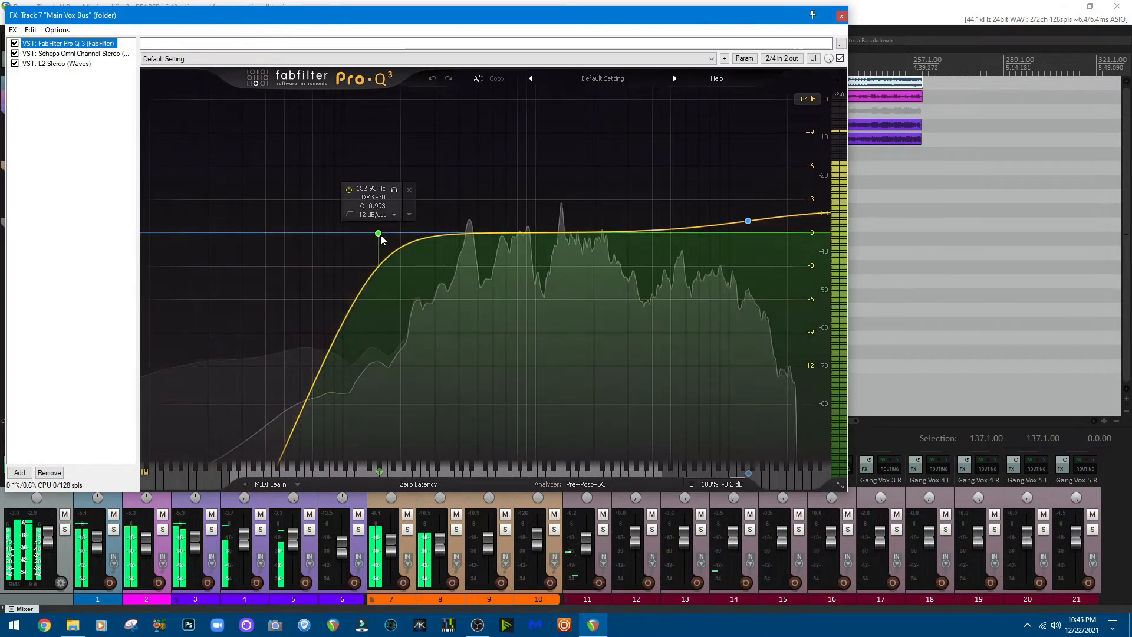
left_click(65, 54)
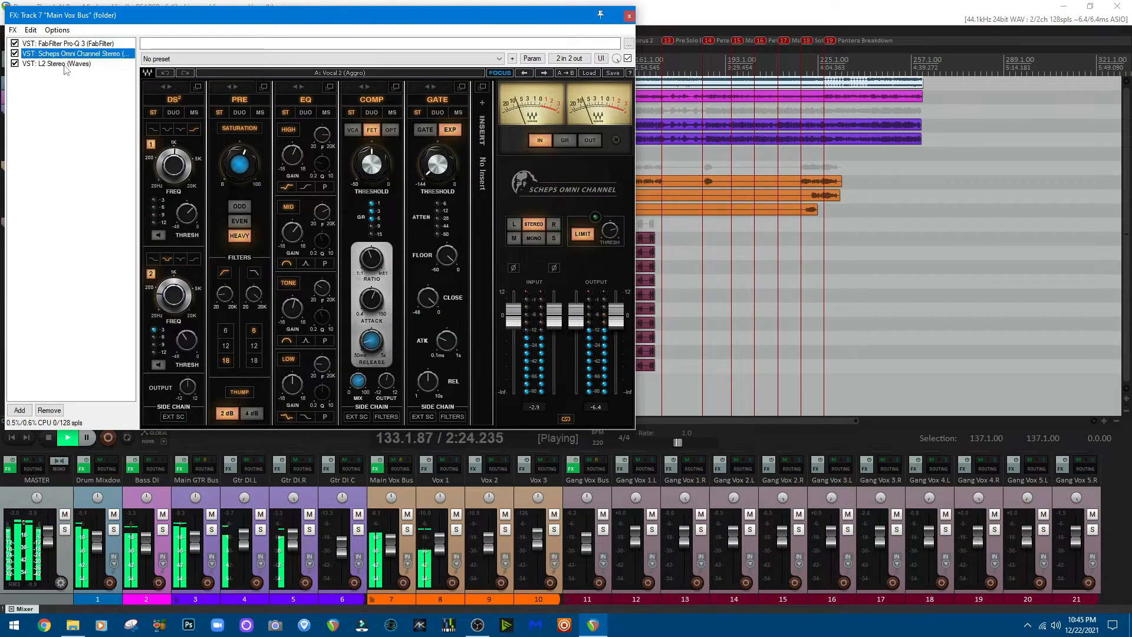
left_click(66, 64)
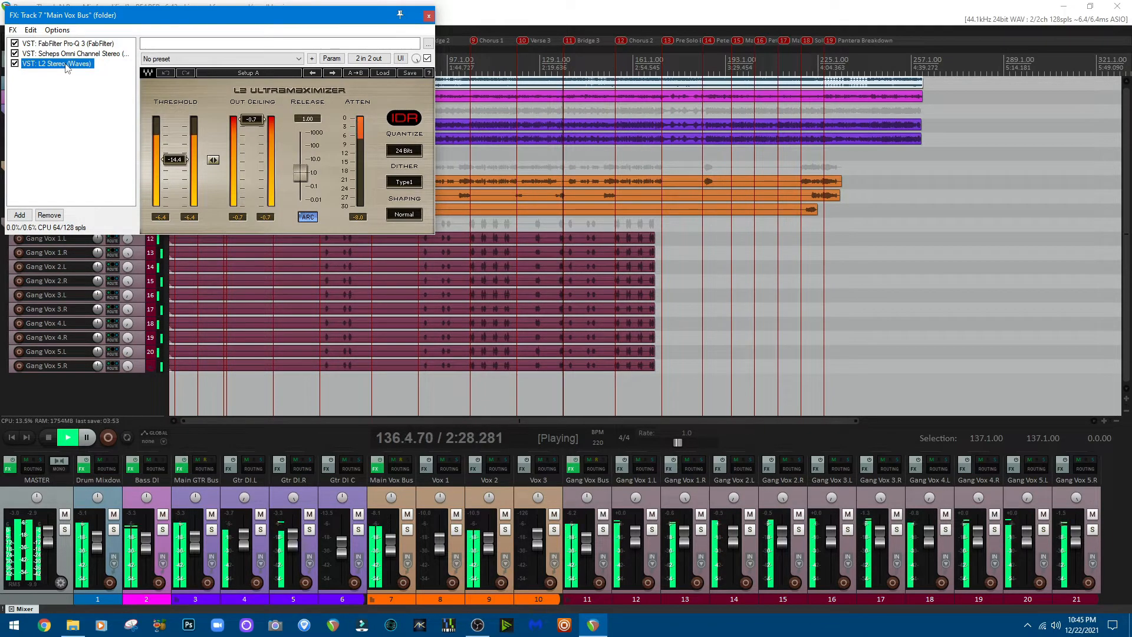
Step: Recheck the Pro-Q 3 curve on the Main Vox Bus and close its effects chain
left_click(65, 44)
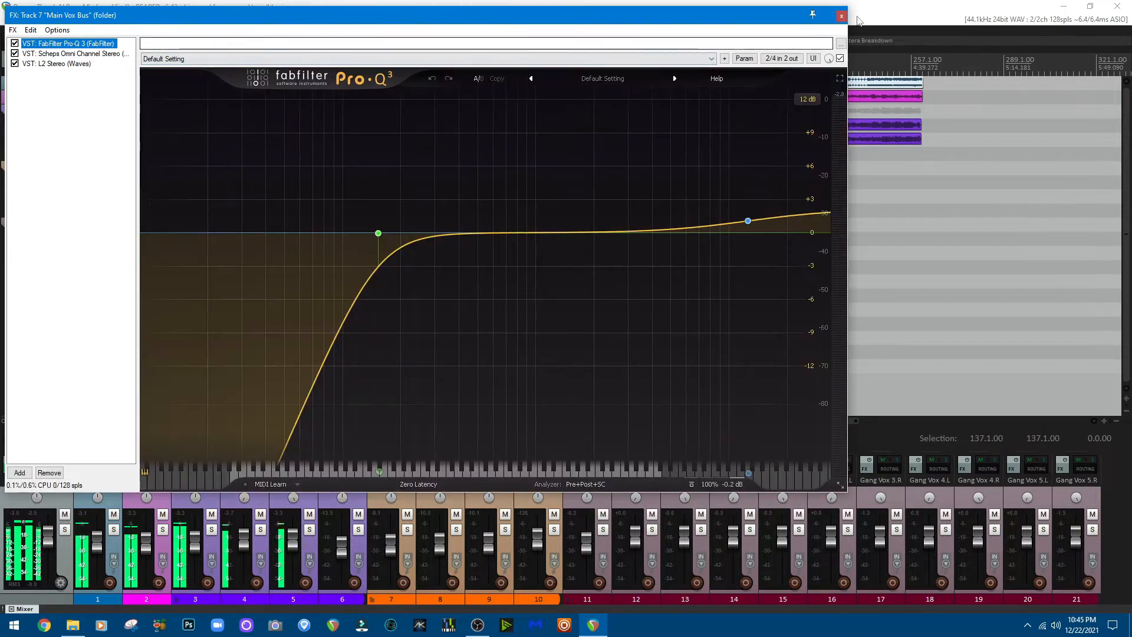
left_click(841, 15)
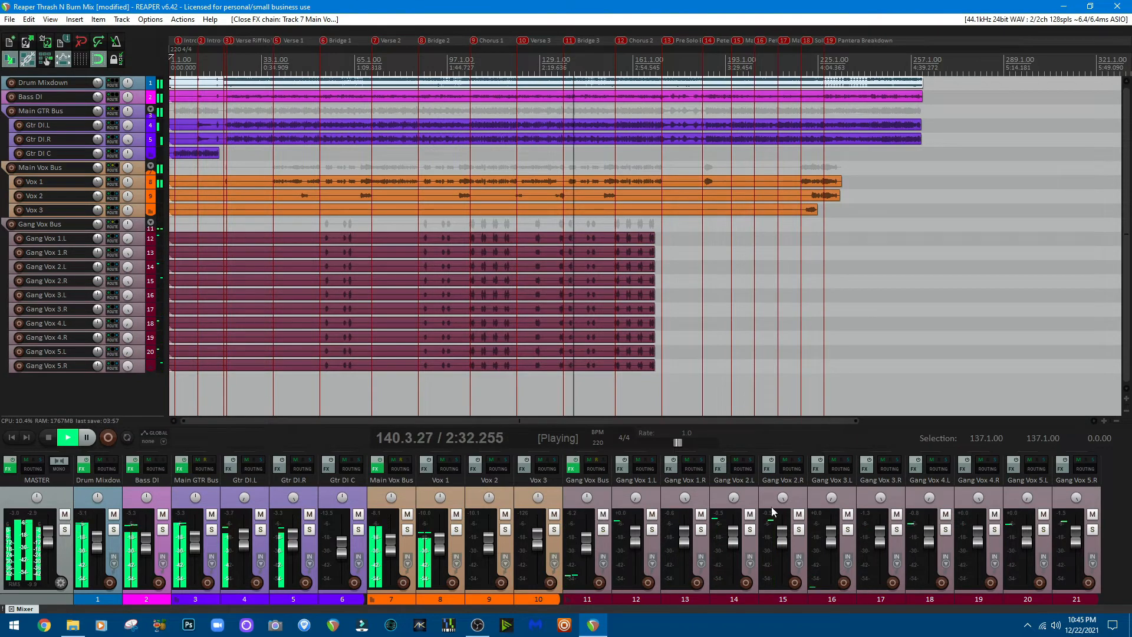
Step: Inspect the Gang Vox Bus effects chain, comparing its Pro-Q 3, Scheps Omni Channel and L2 limiter, and close it
left_click(575, 470)
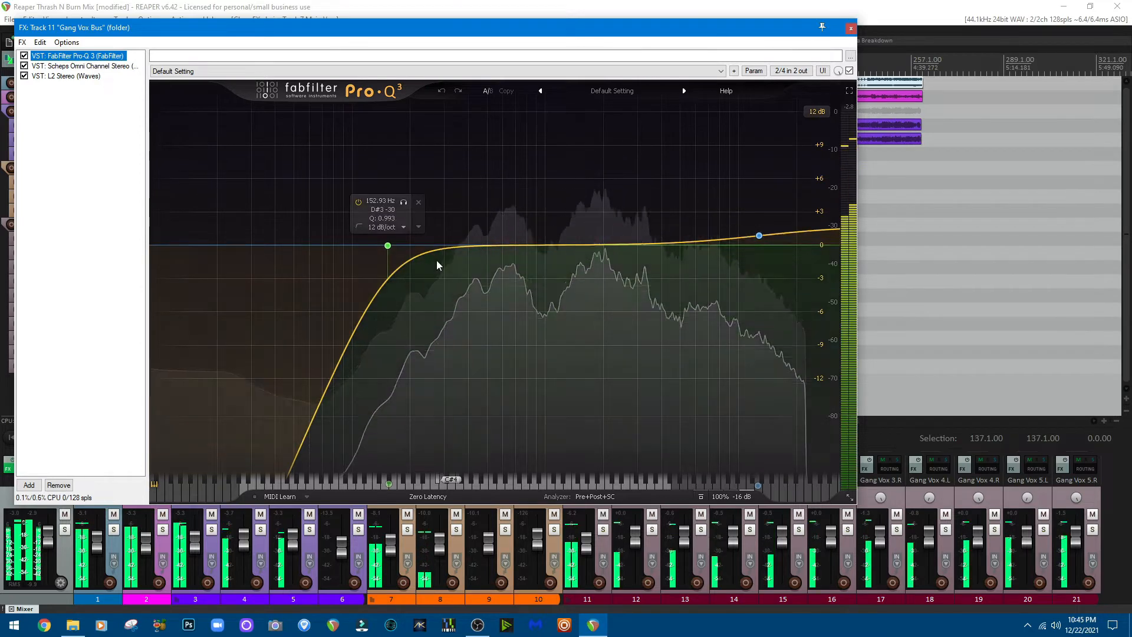
left_click(89, 66)
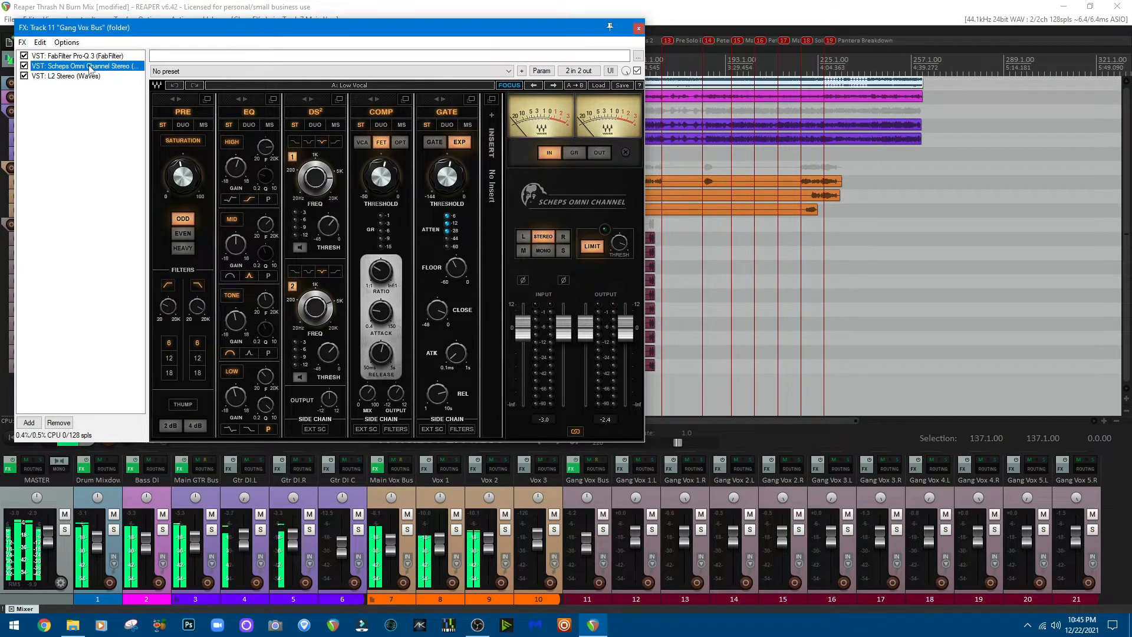
left_click(86, 77)
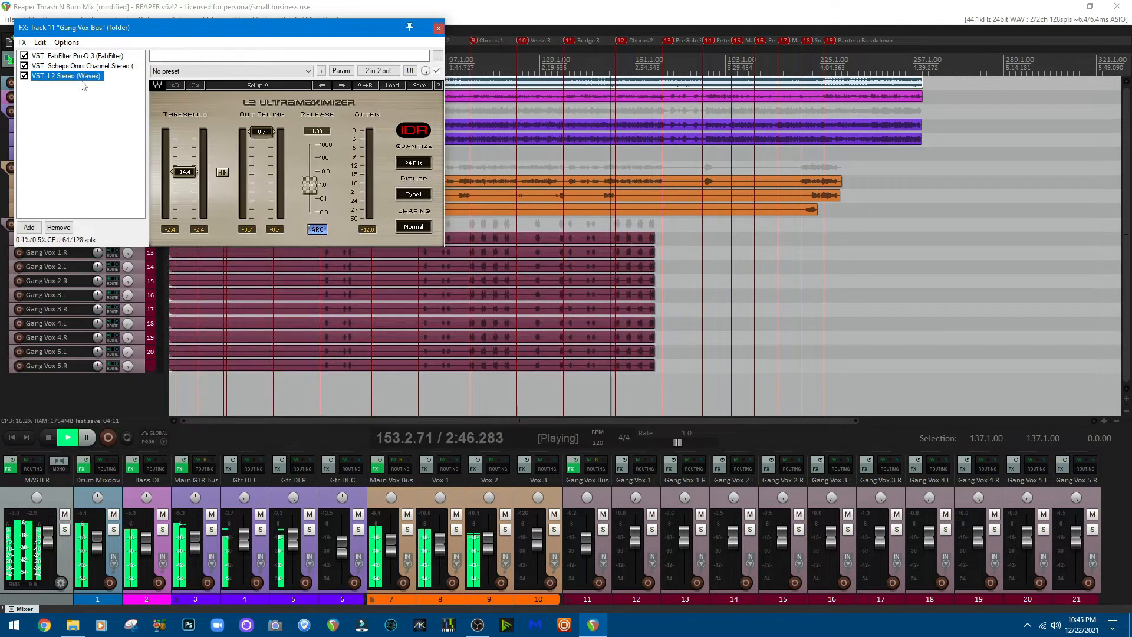
left_click(86, 56)
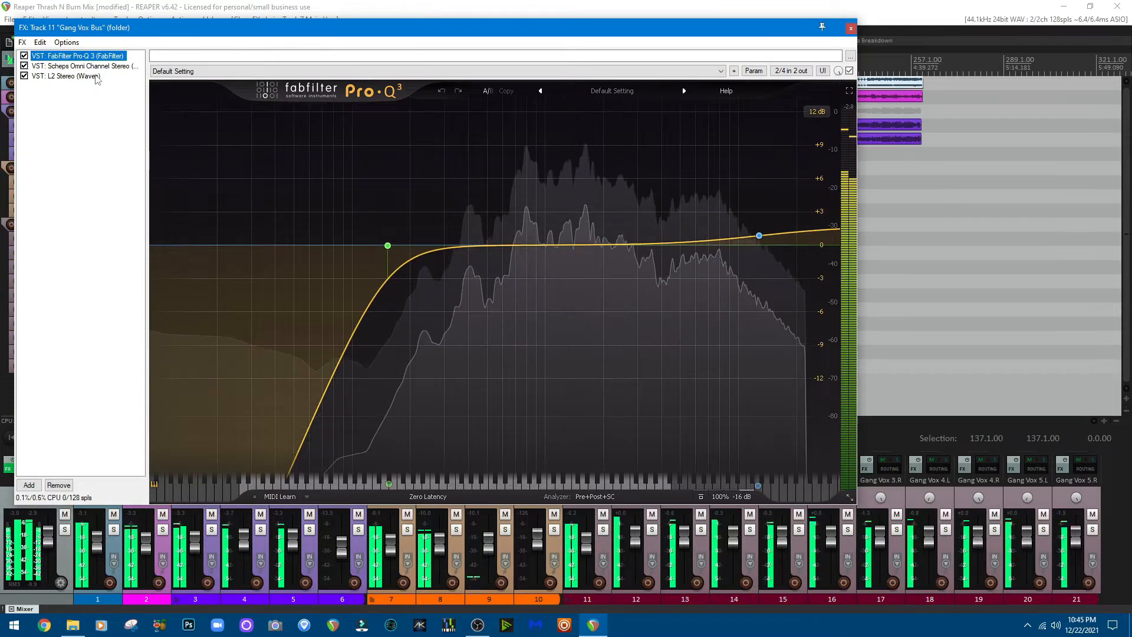
left_click(86, 77)
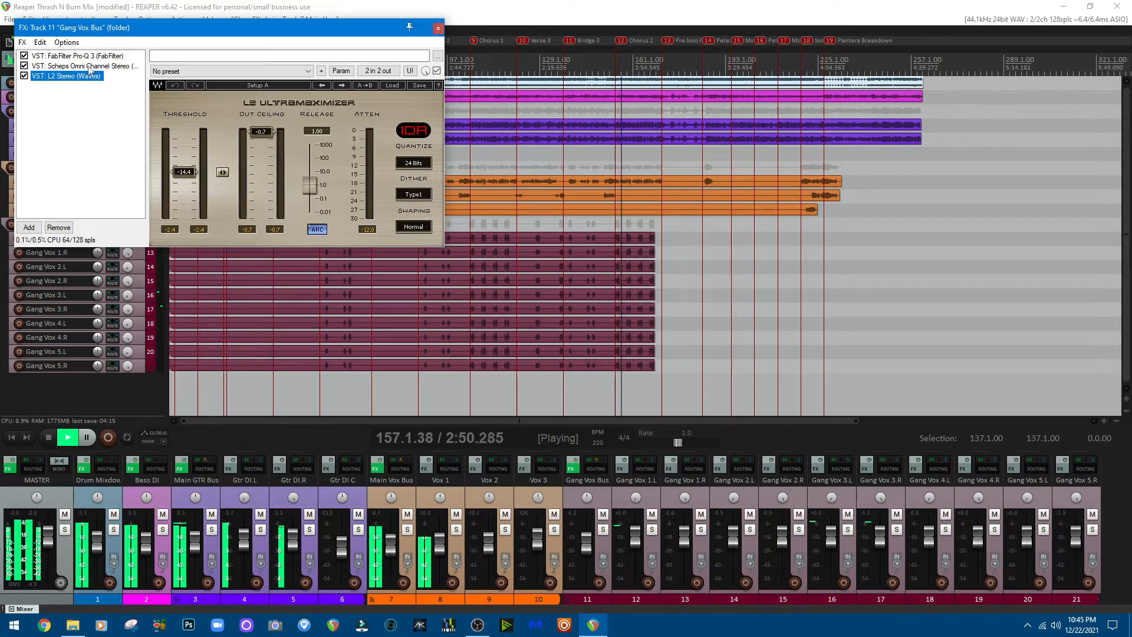
left_click(89, 67)
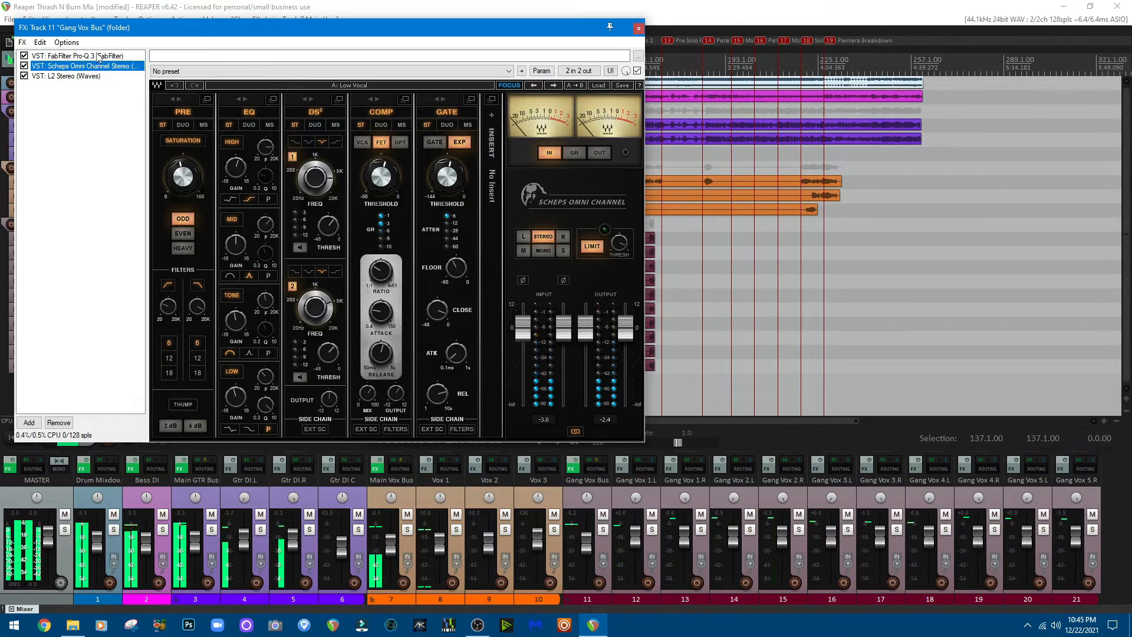
left_click(97, 56)
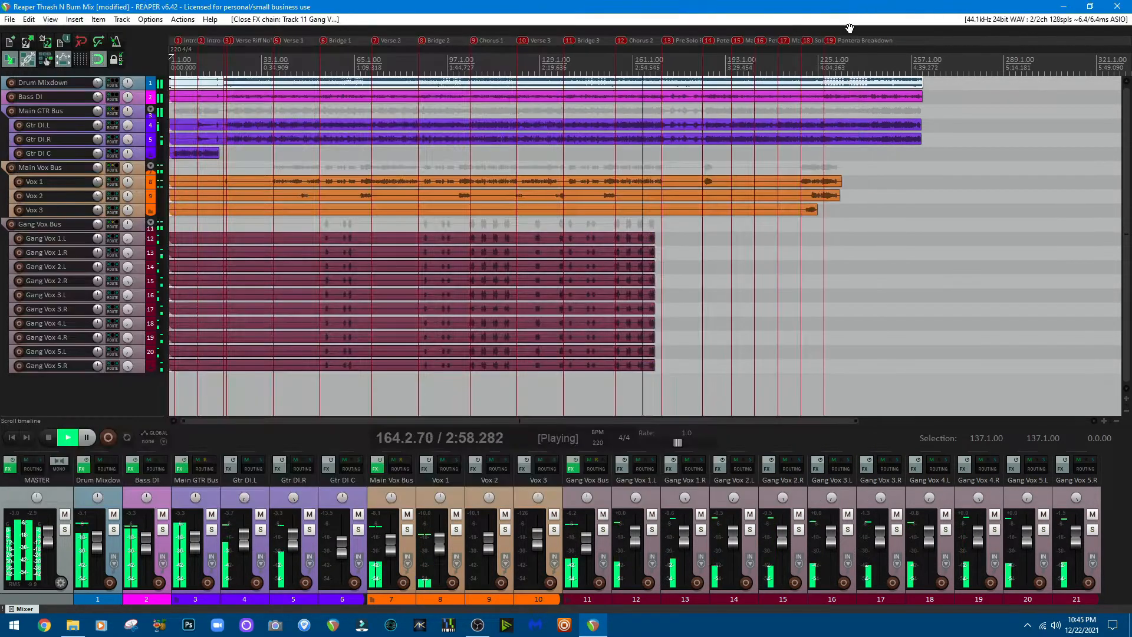
left_click(850, 28)
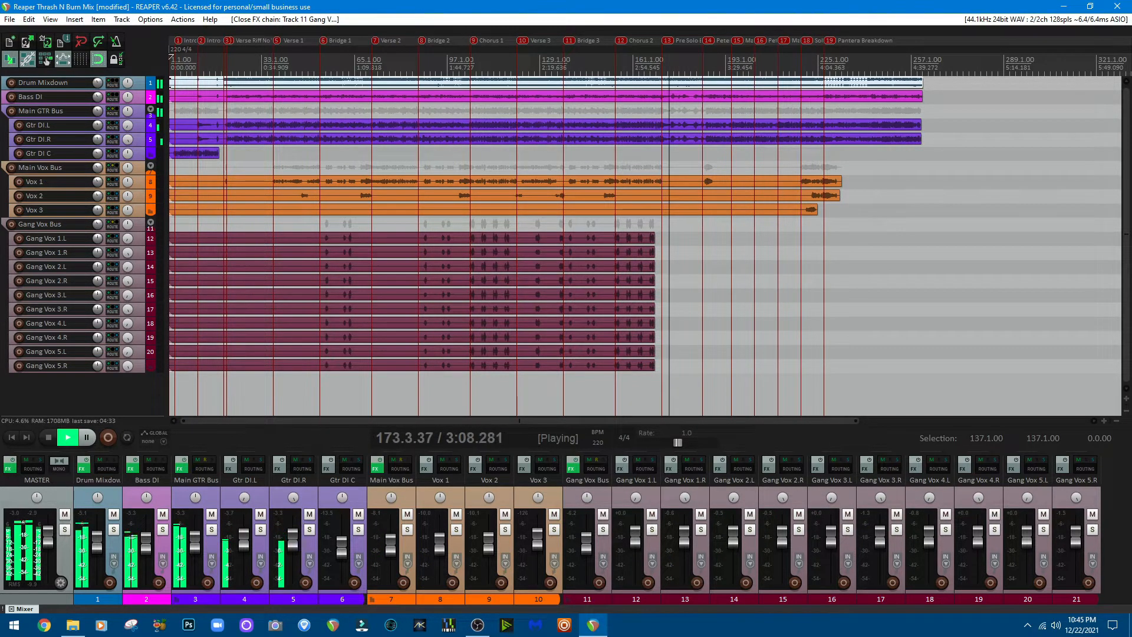
Step: Revisit the Main GTR Bus's first Pro-Q 3 and AHM 5050 amp page, close the chain and pause playback
key("alt+Tab")
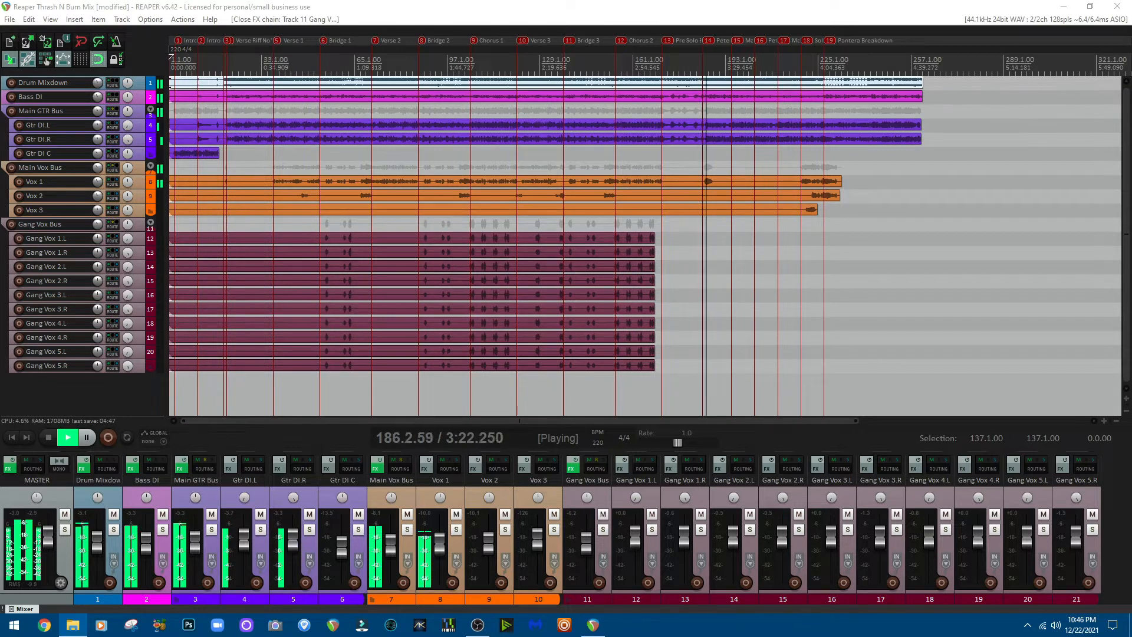
left_click(187, 472)
left_click(186, 472)
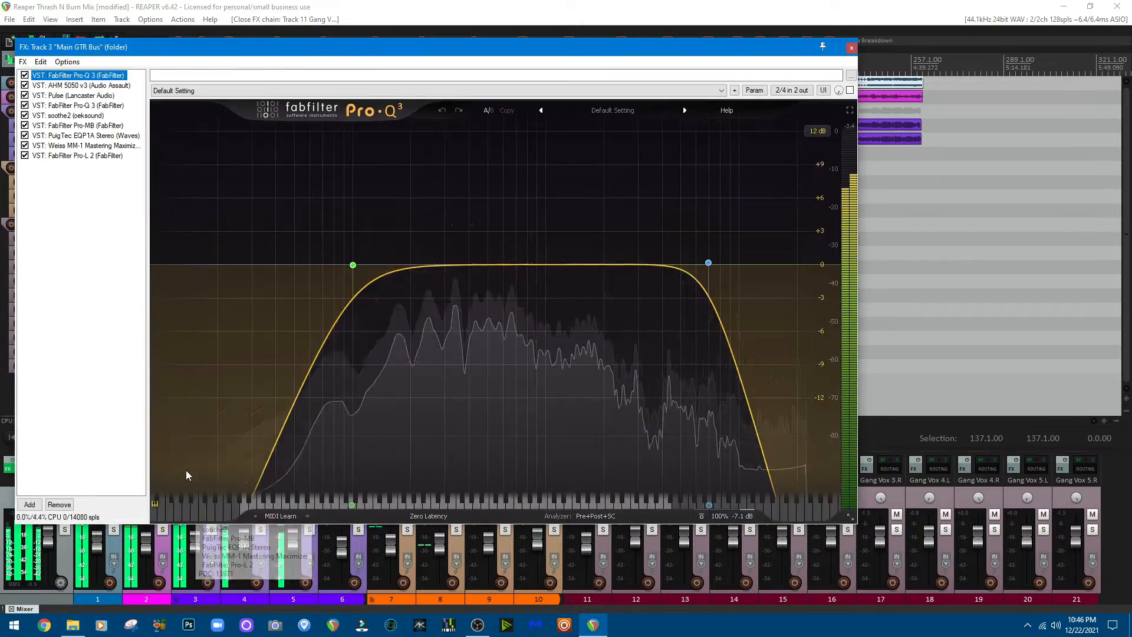
left_click(75, 86)
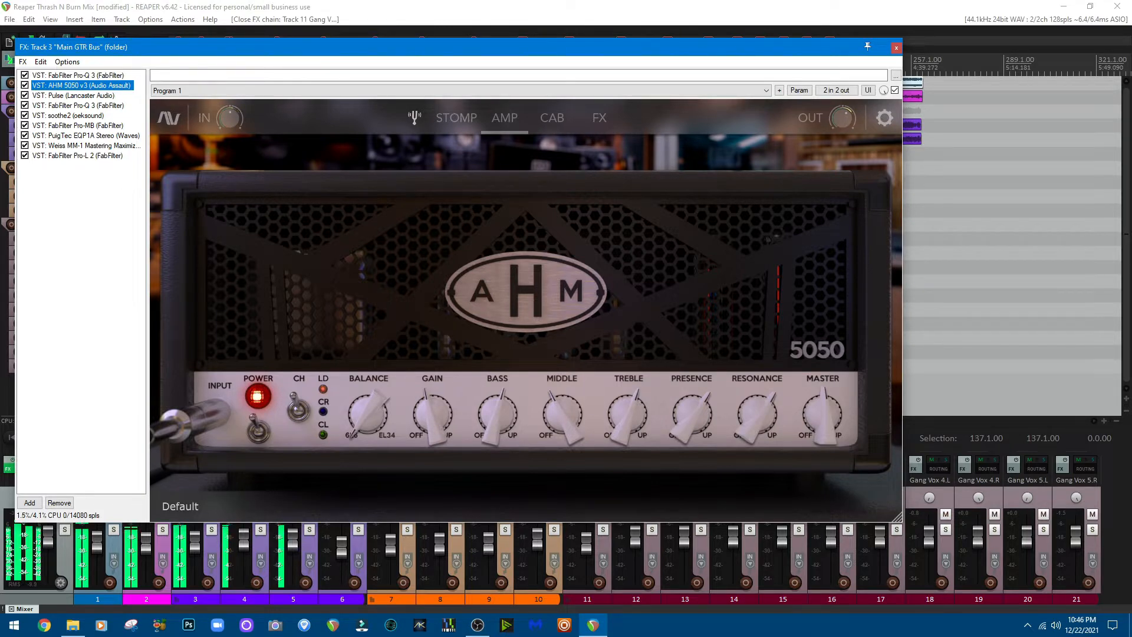
left_click(897, 48)
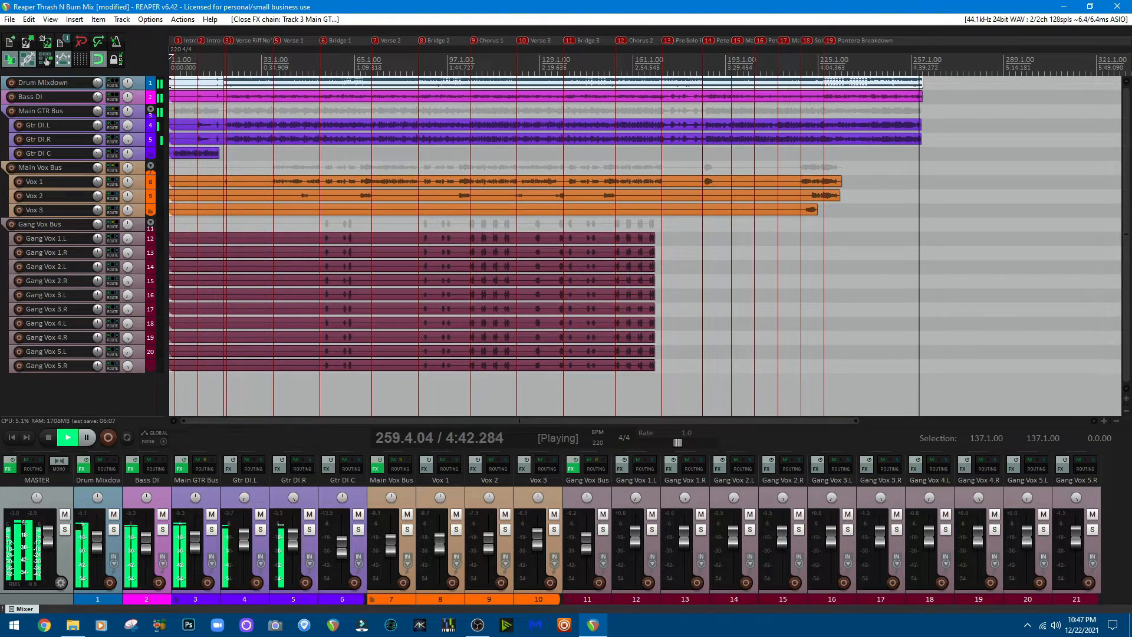
key("space")
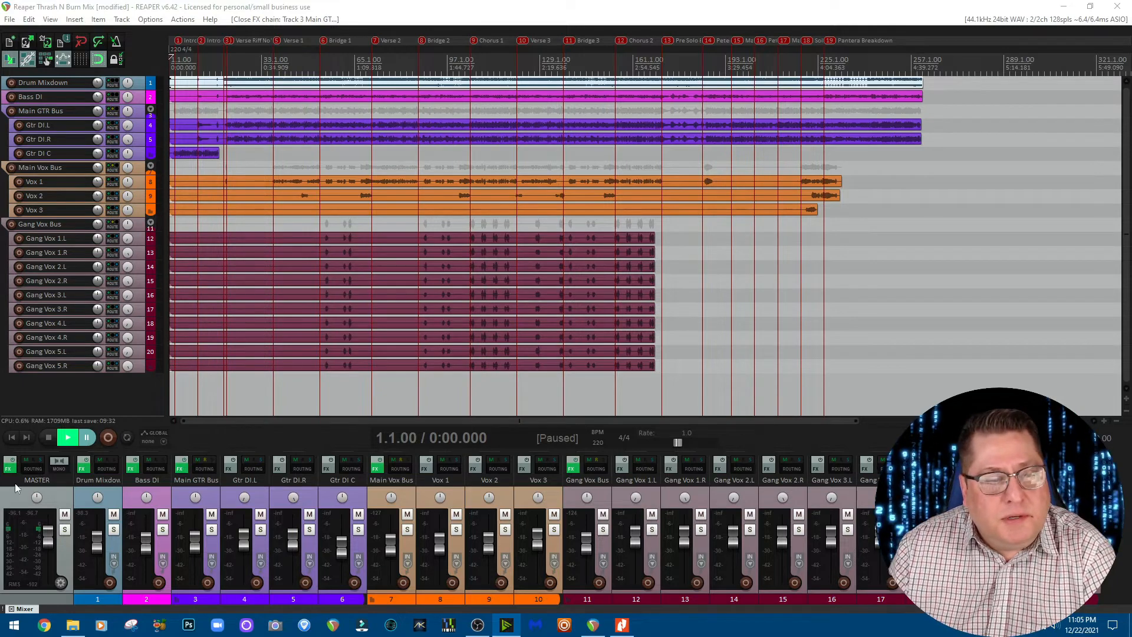
Step: Review the bx_masterdesk and Maag EQ4 settings on the master track, and close its effects chain
left_click(9, 468)
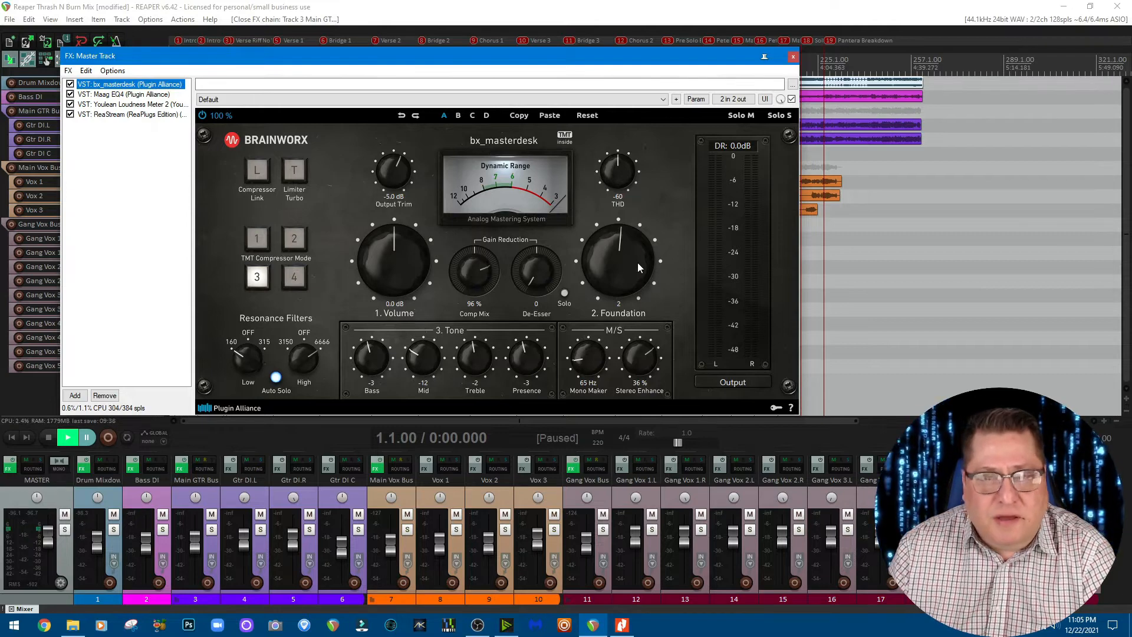
left_click(138, 94)
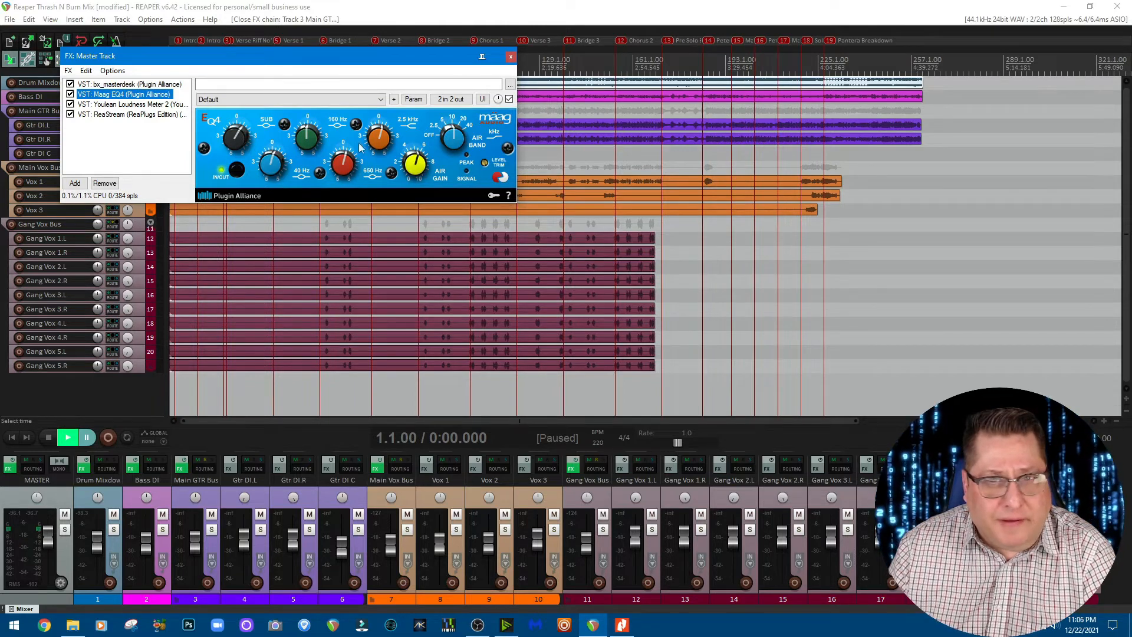
left_click(141, 85)
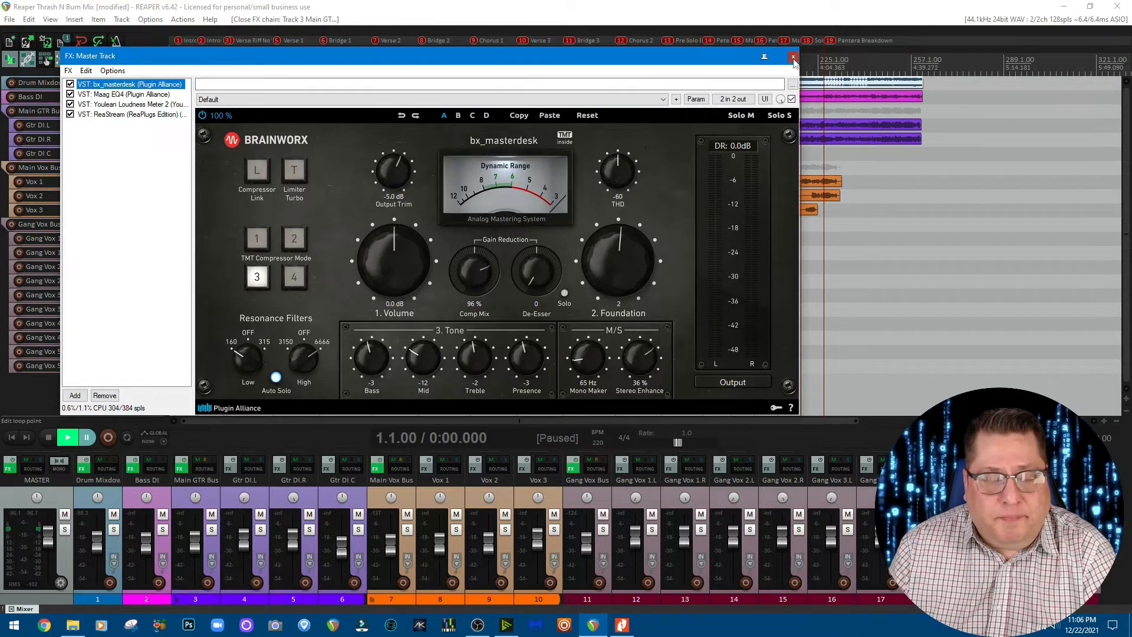
left_click(794, 57)
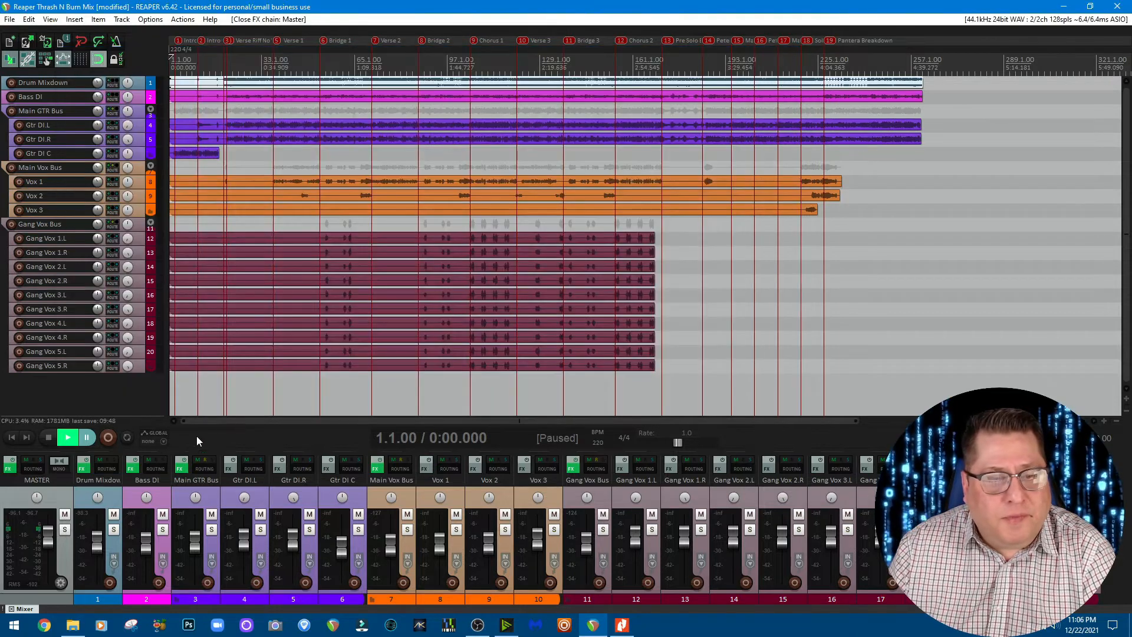
Step: Review the bx_townhouse Buss Compressor and L2 limiter on the Drum Mixdown track, and close its effects chain
left_click(86, 473)
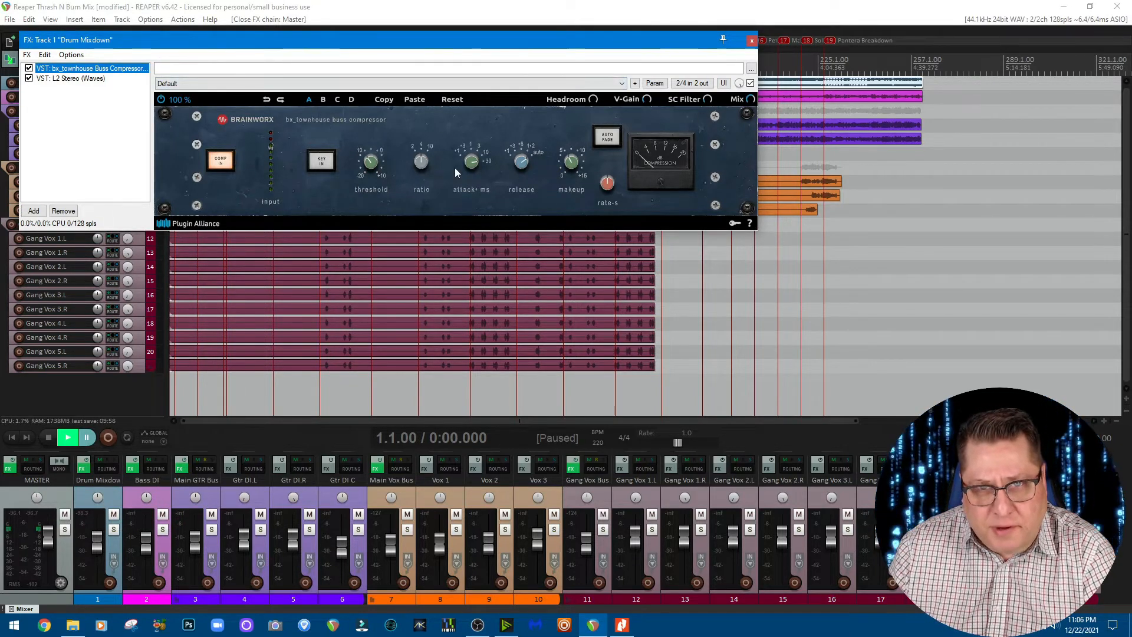
left_click(70, 78)
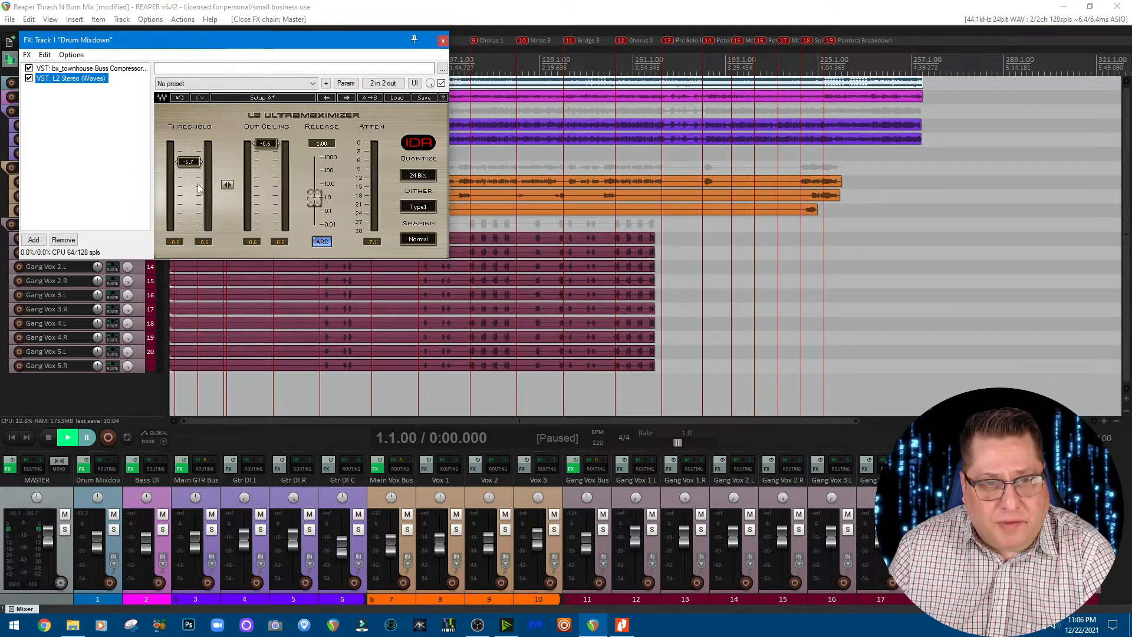
left_click(88, 67)
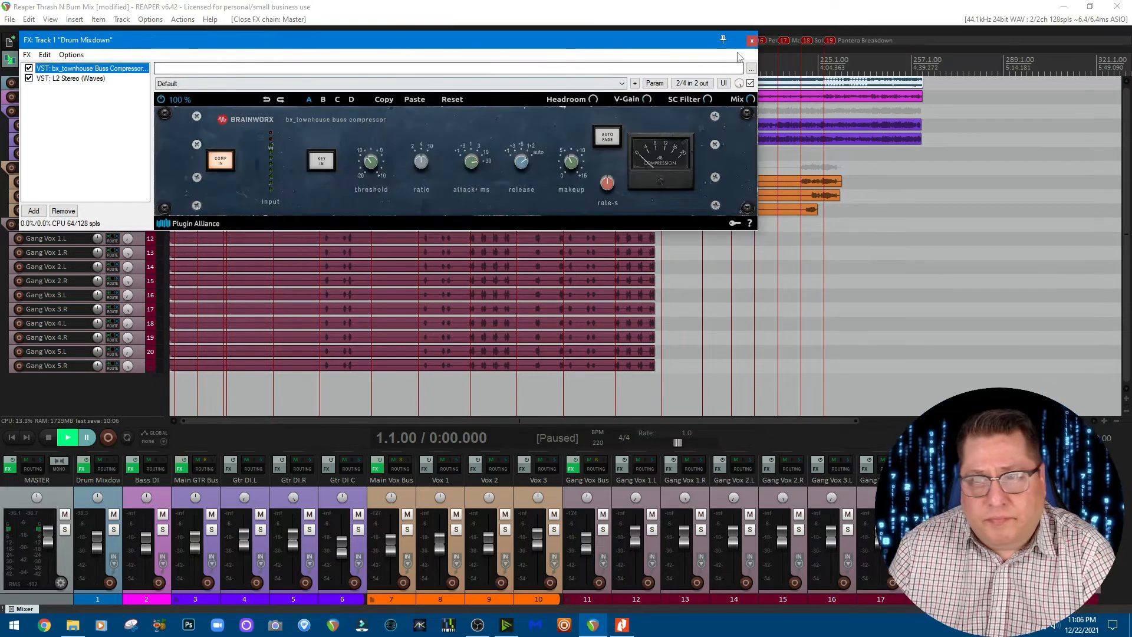
left_click(751, 40)
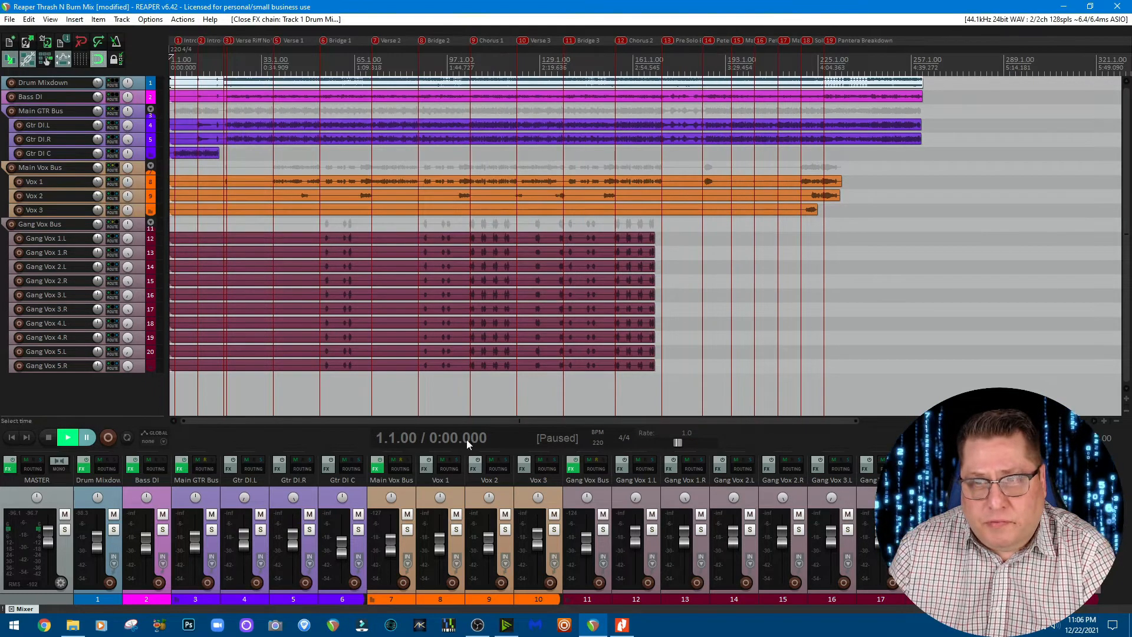
Step: Examine the crossover and cabinet pages of the Parallax plugin on the Bass DI track
left_click(131, 469)
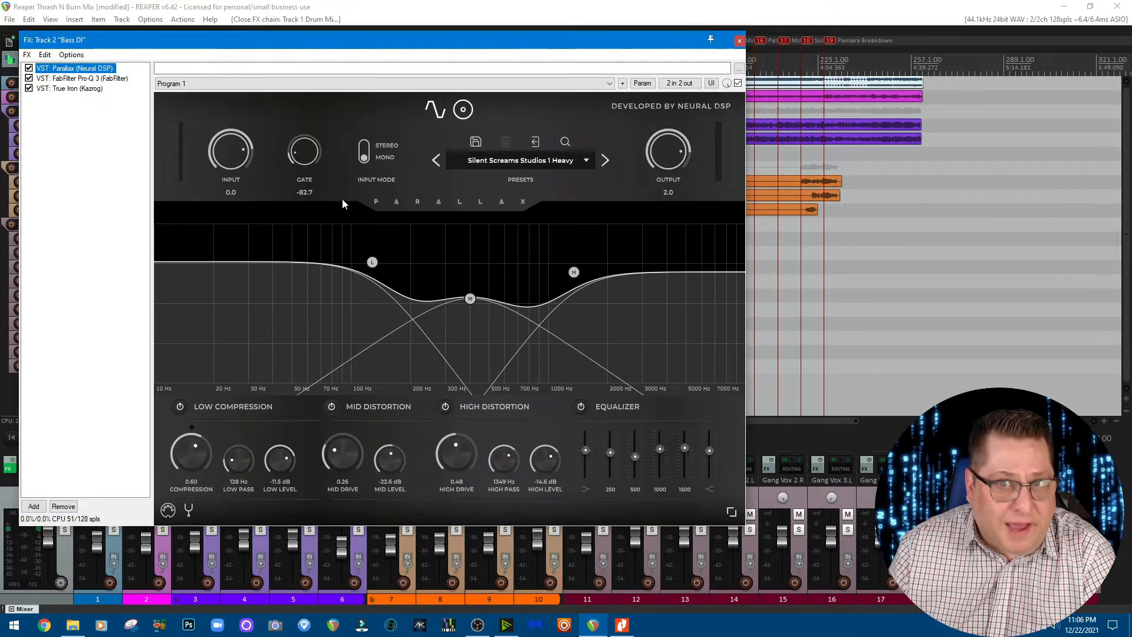
left_click(463, 111)
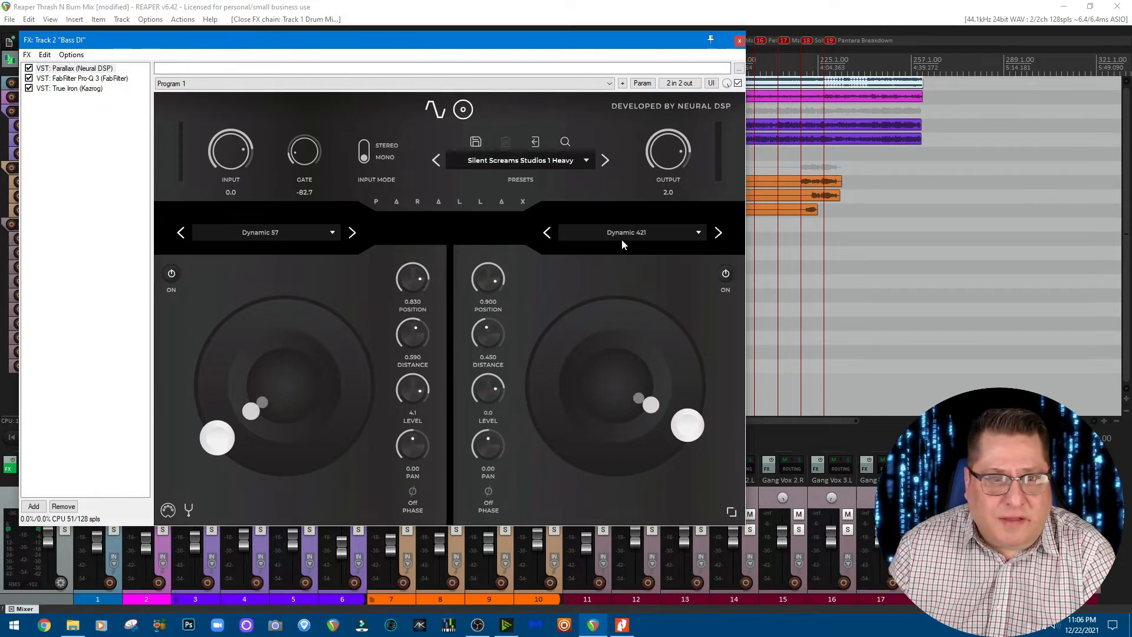
left_click(435, 111)
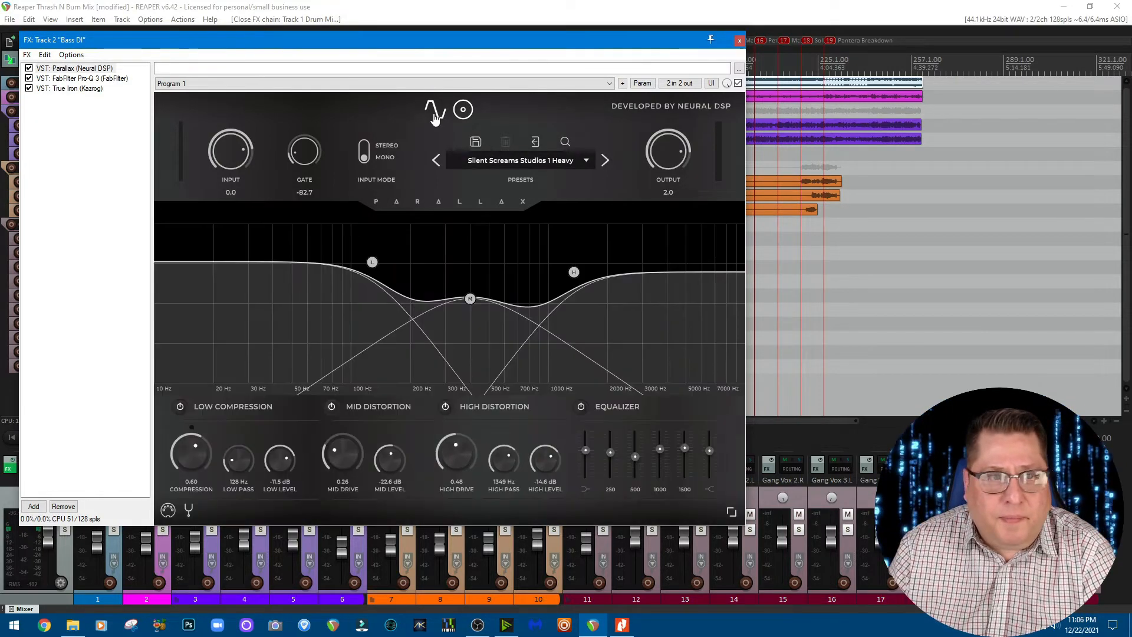
Step: Inspect the Bass DI's Pro-Q 3 low-cut and high-cut bands and True Iron, recheck Parallax, and close the effects chain
left_click(118, 79)
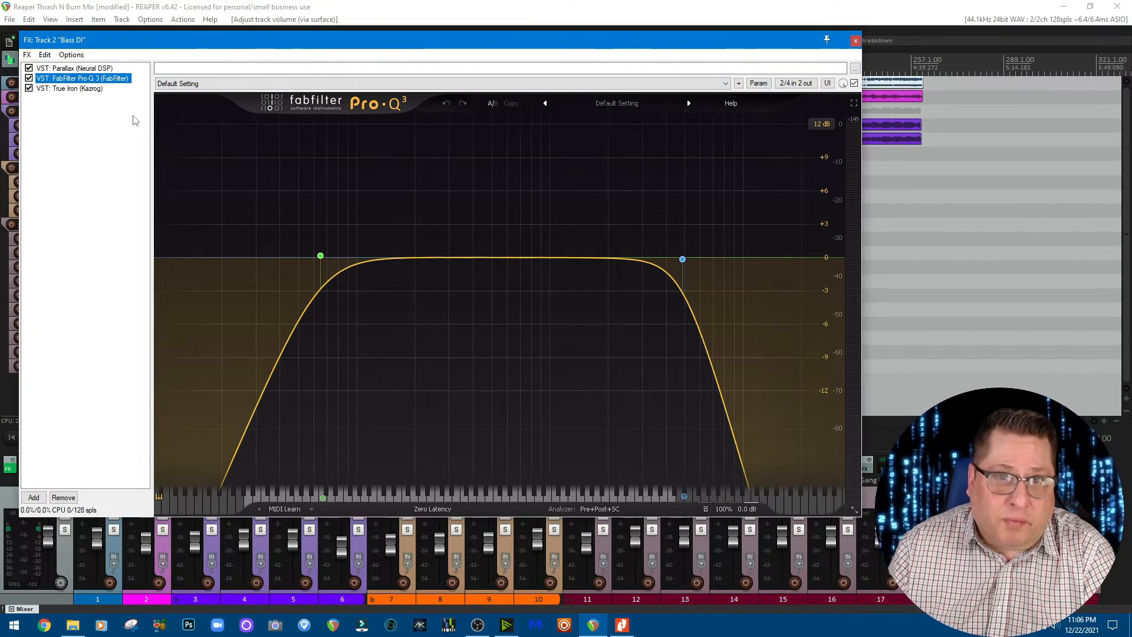
mouse_move(352, 264)
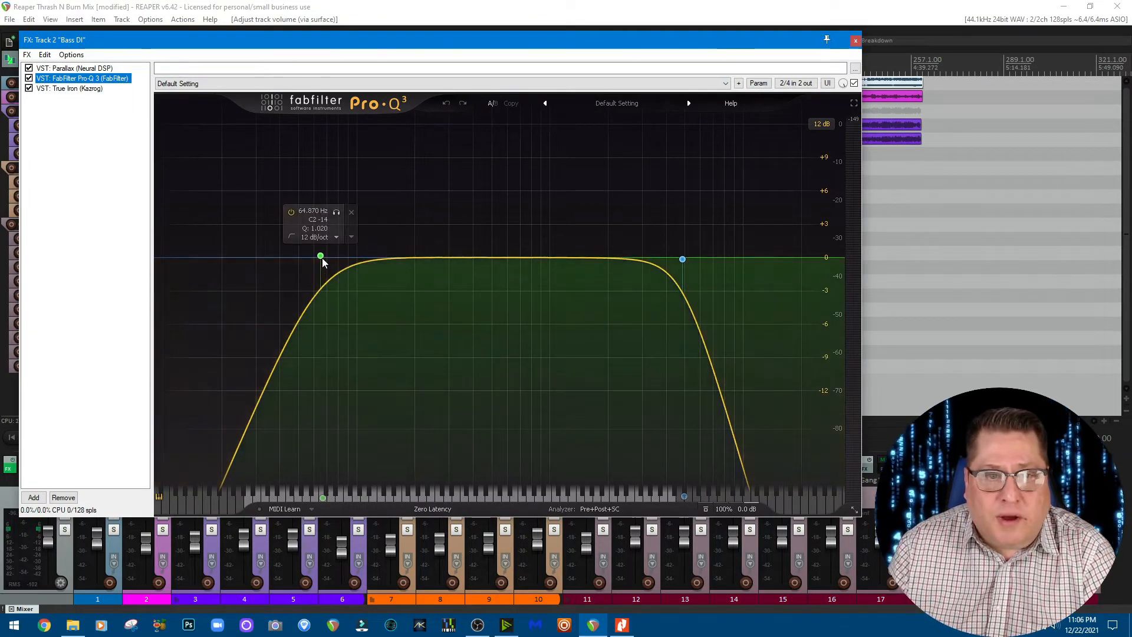
mouse_move(686, 259)
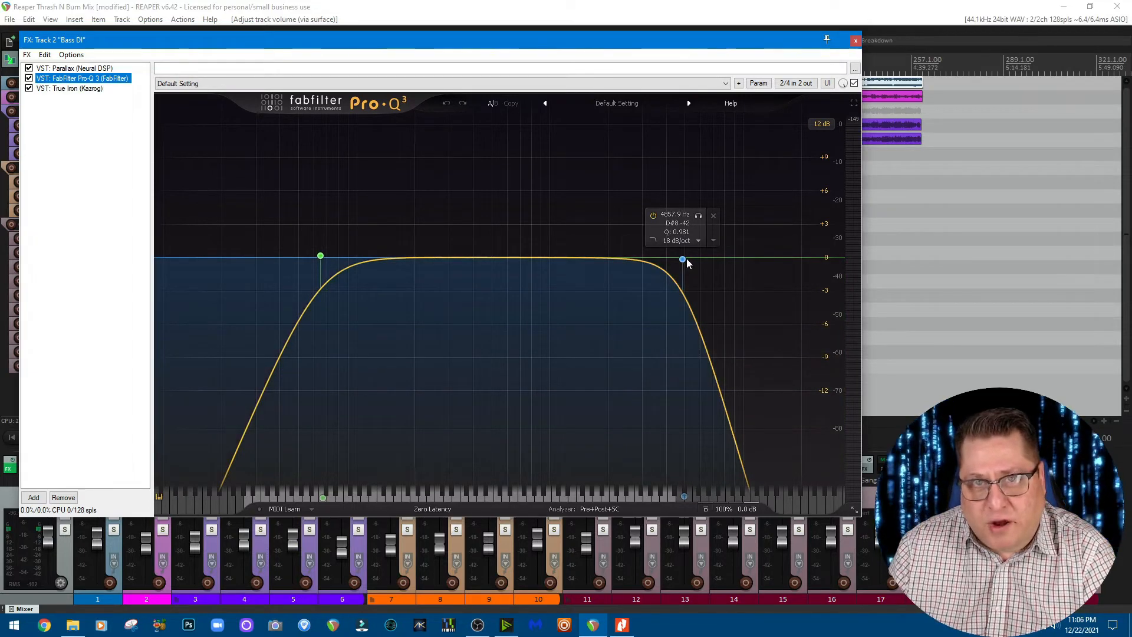
left_click(69, 88)
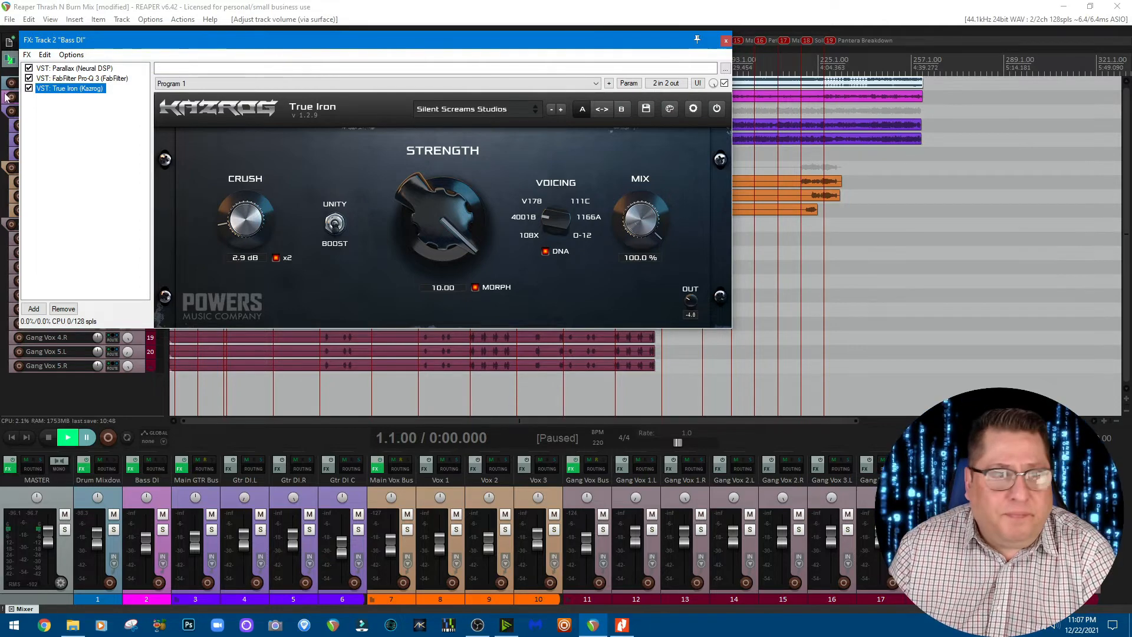
left_click(97, 69)
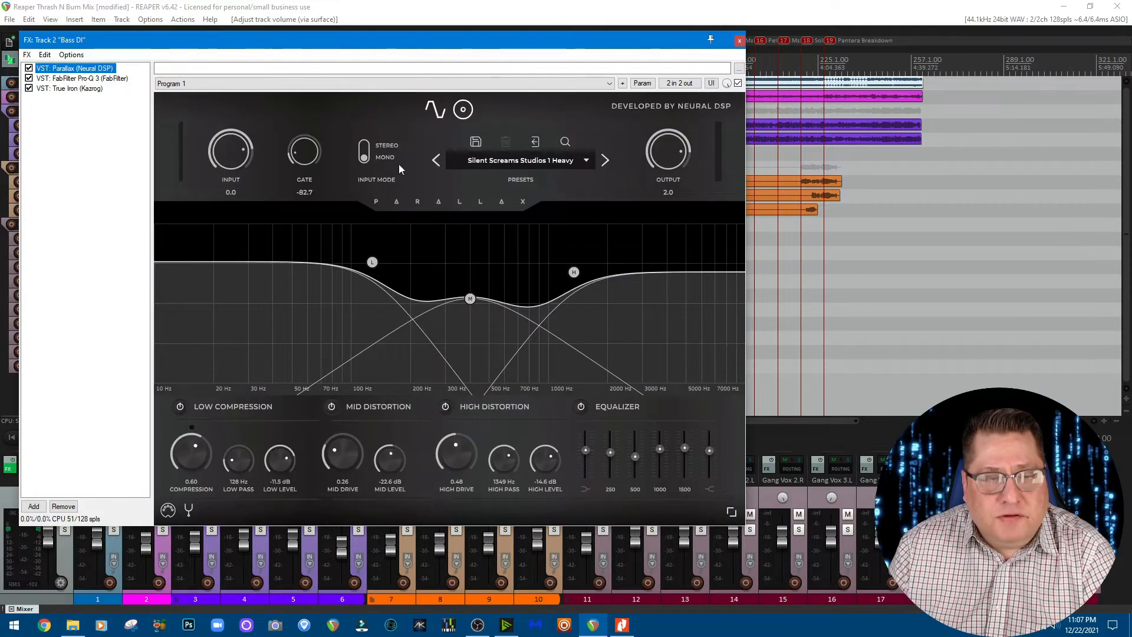
left_click(739, 40)
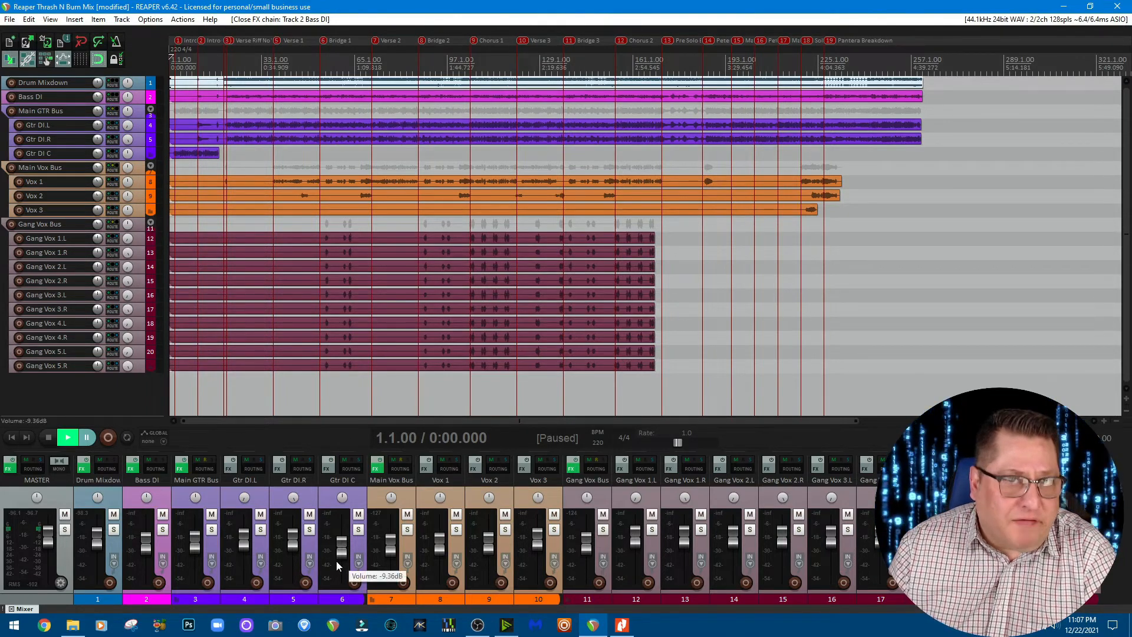
Step: Examine the first Pro-Q 3 on the Main GTR Bus and the amp, stomp, cabinet and FX pages of AHM 5050
left_click(181, 468)
left_click(71, 76)
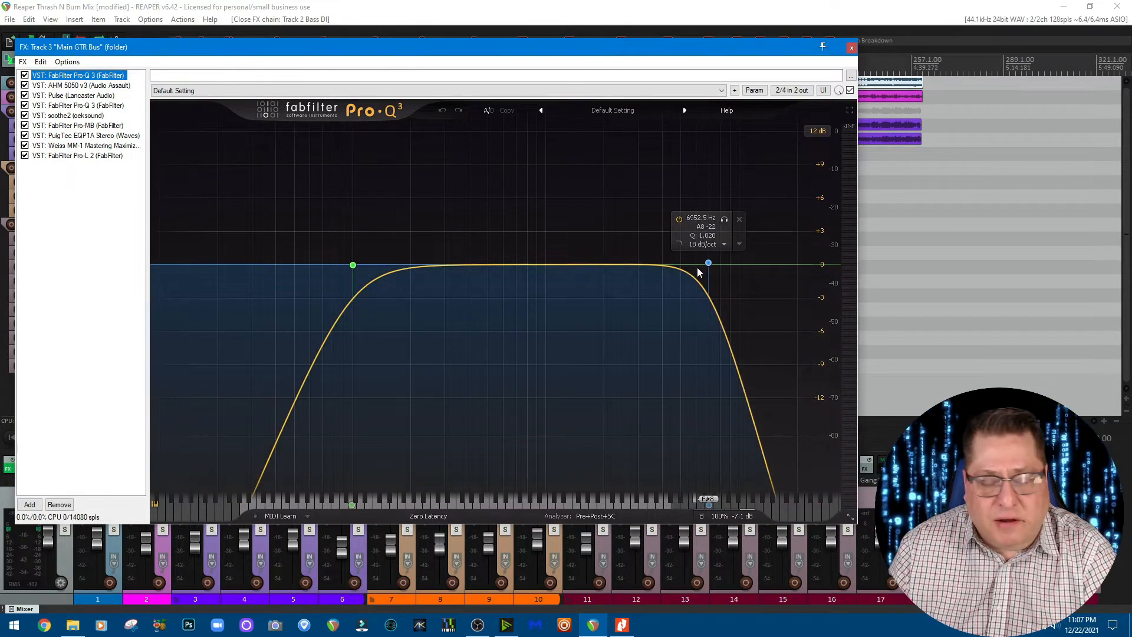
left_click(74, 86)
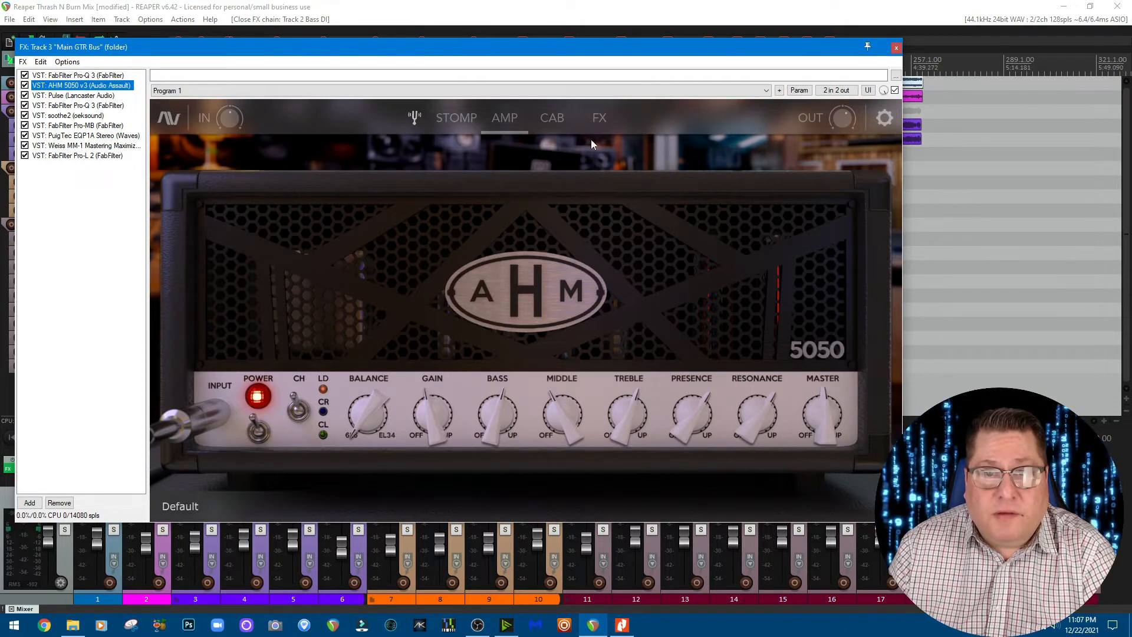
left_click(447, 118)
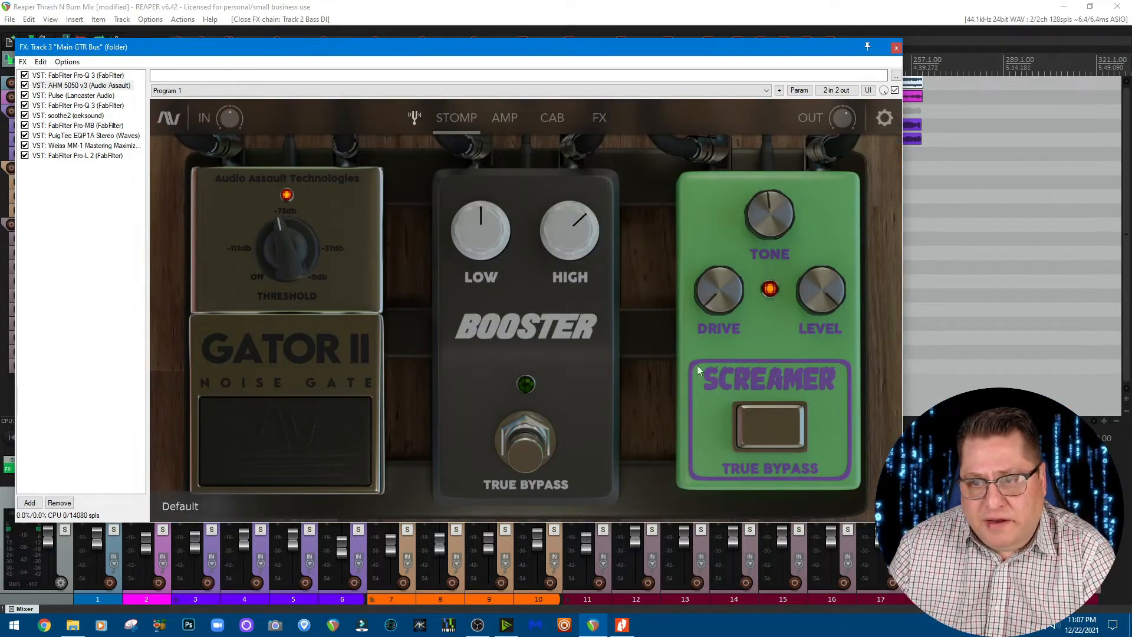
left_click(557, 119)
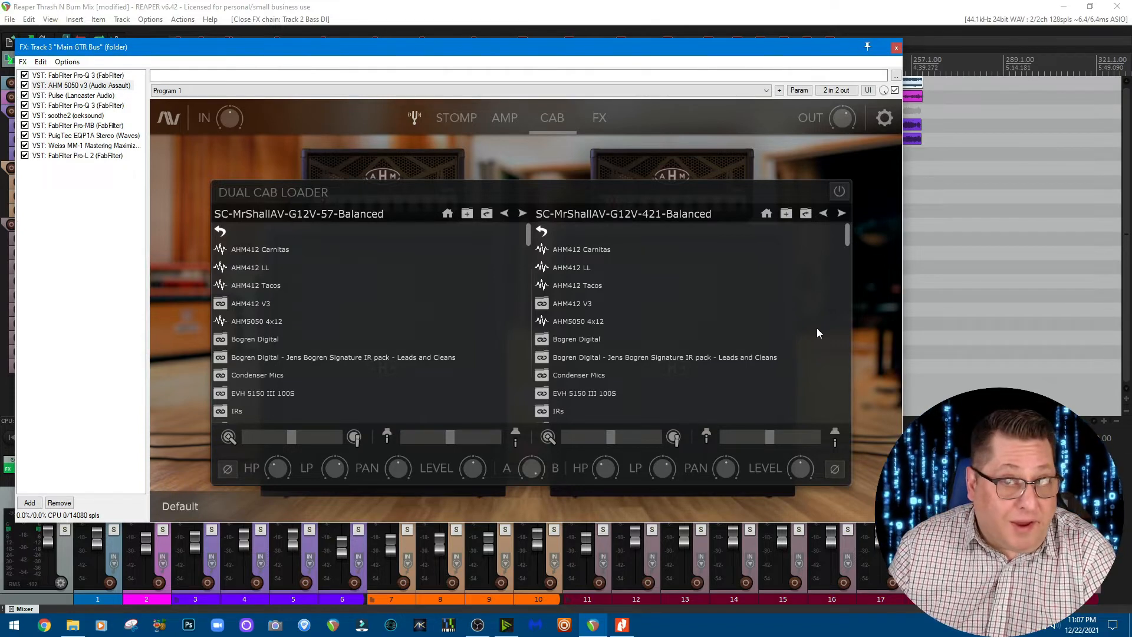
left_click(598, 119)
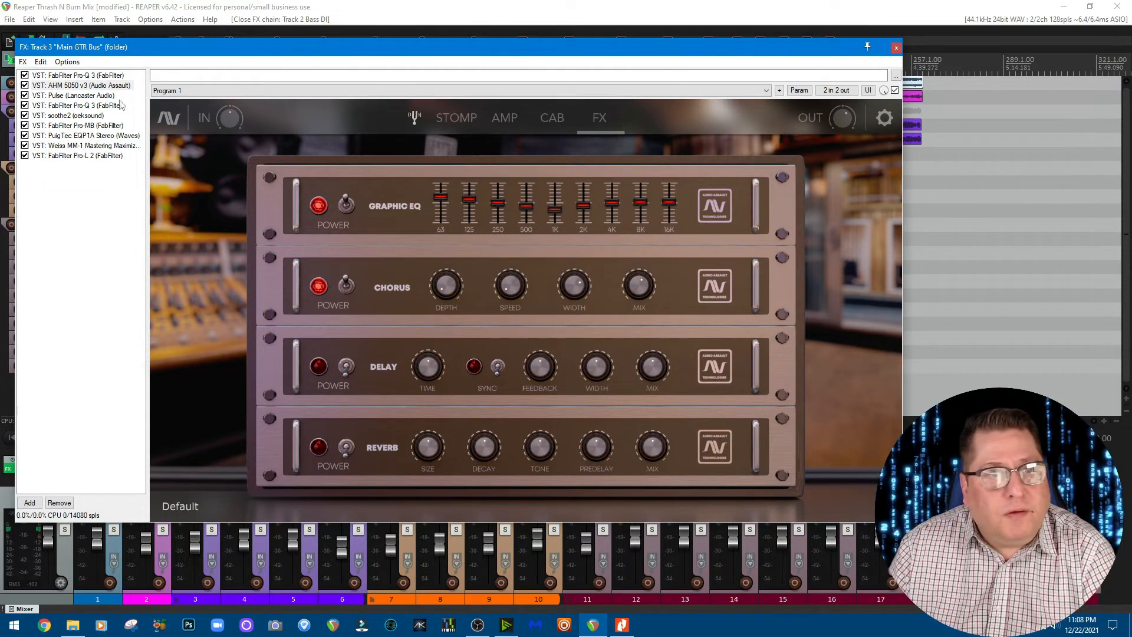
Step: Inspect the Main GTR Bus's Pulse cabinet loader and the filter and notch bands of the second Pro-Q 3
left_click(101, 97)
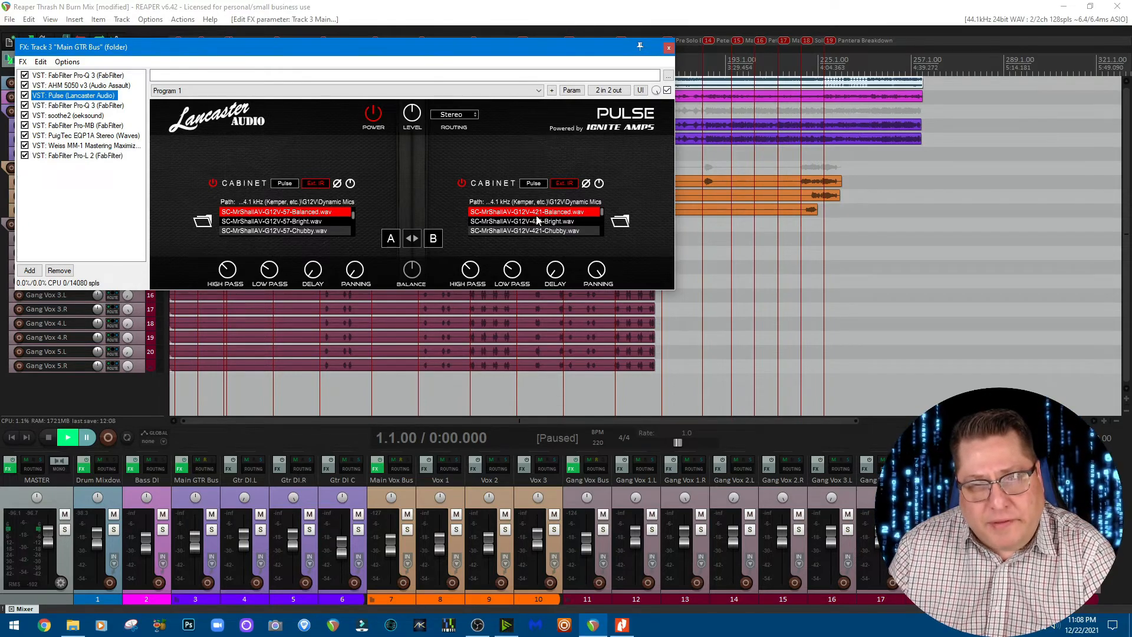
left_click(105, 106)
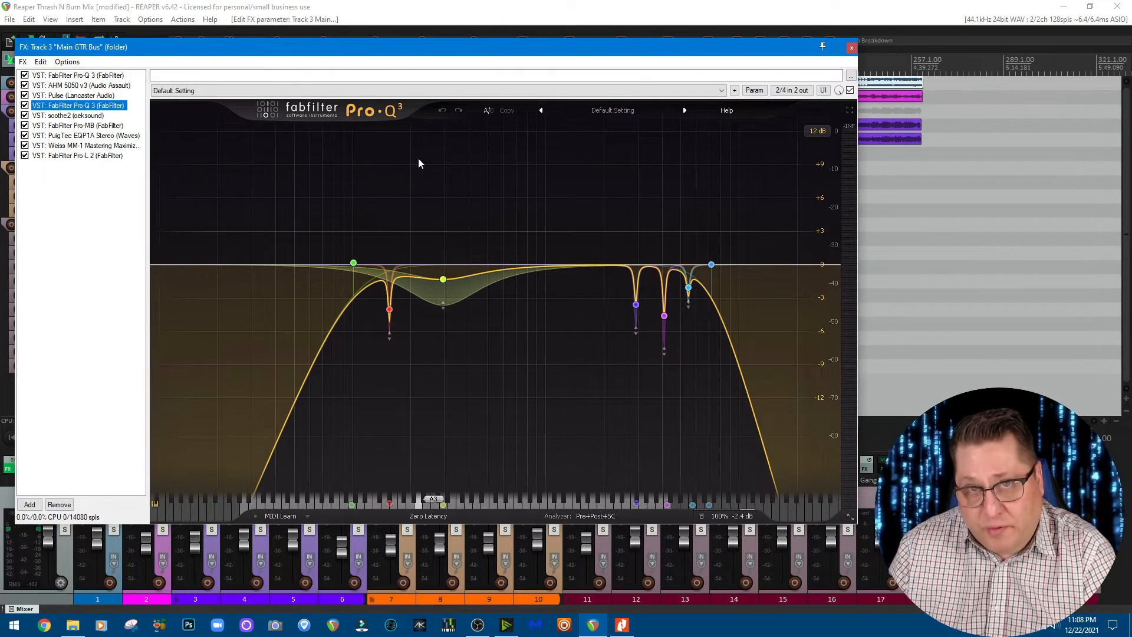
mouse_move(338, 244)
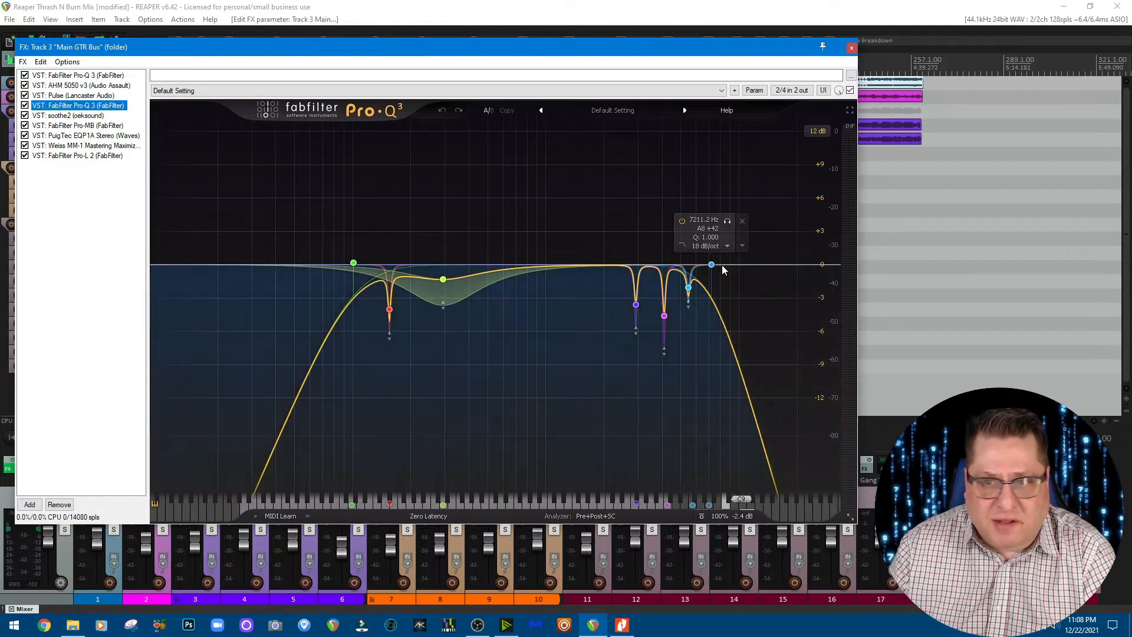
mouse_move(479, 309)
mouse_move(668, 346)
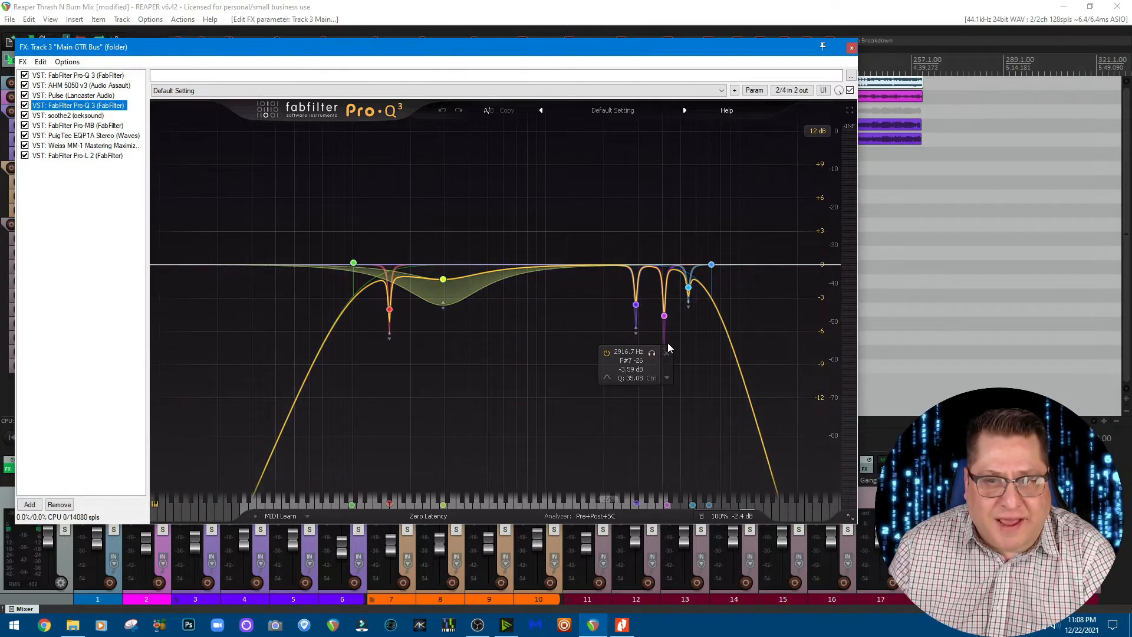
Step: Review the soothe2, Pro-MB and PuigTec EQP1A settings on the Main GTR Bus
left_click(79, 116)
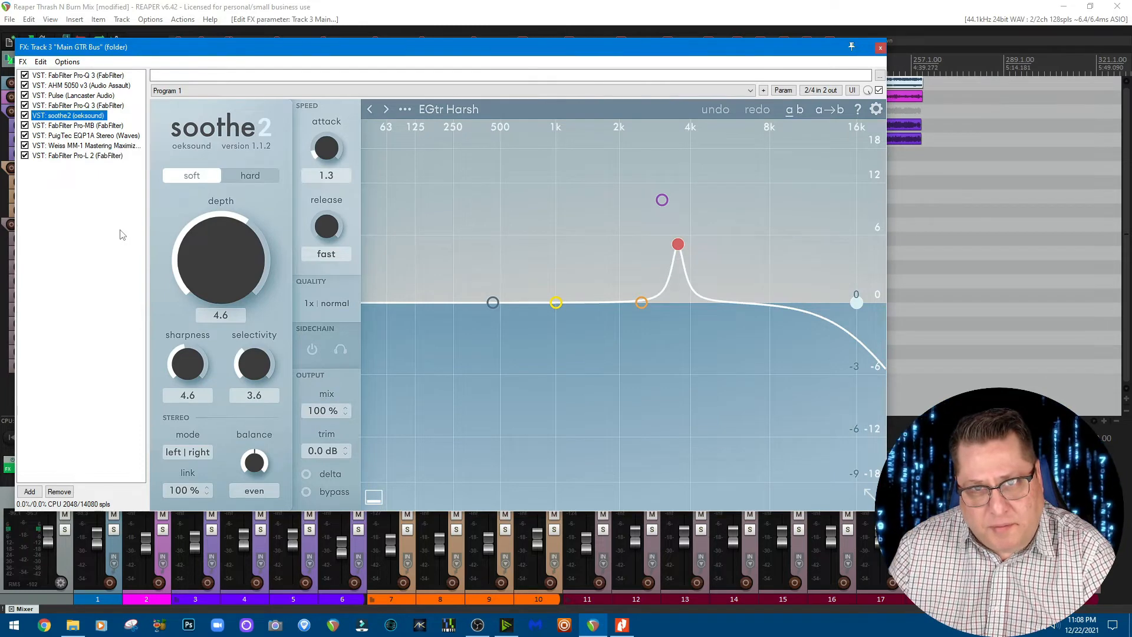
left_click(89, 126)
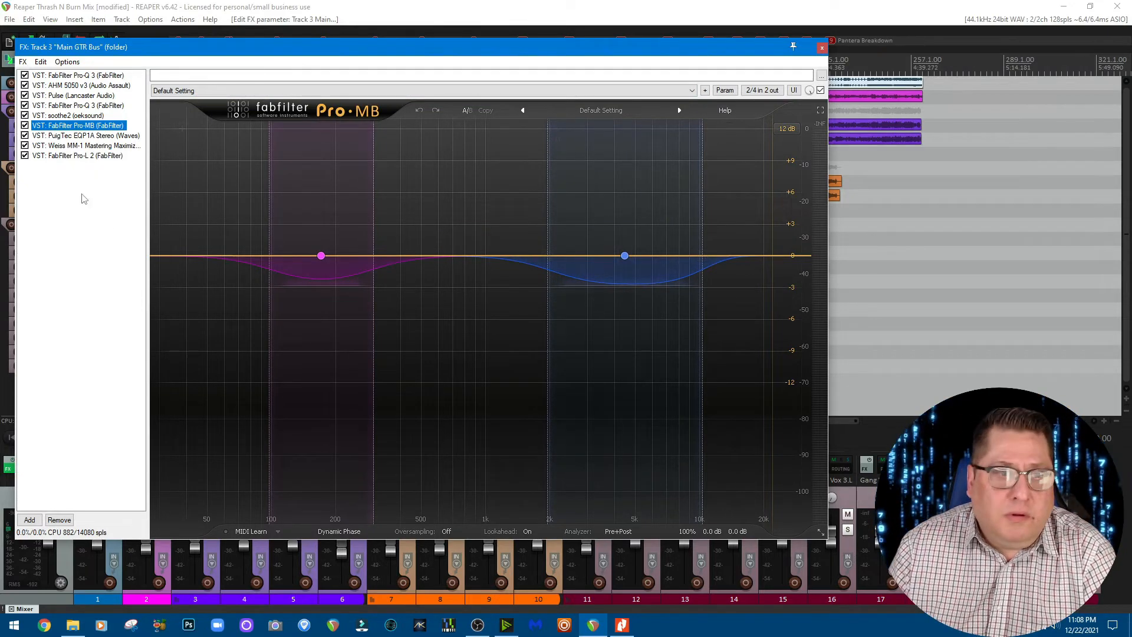
left_click(100, 136)
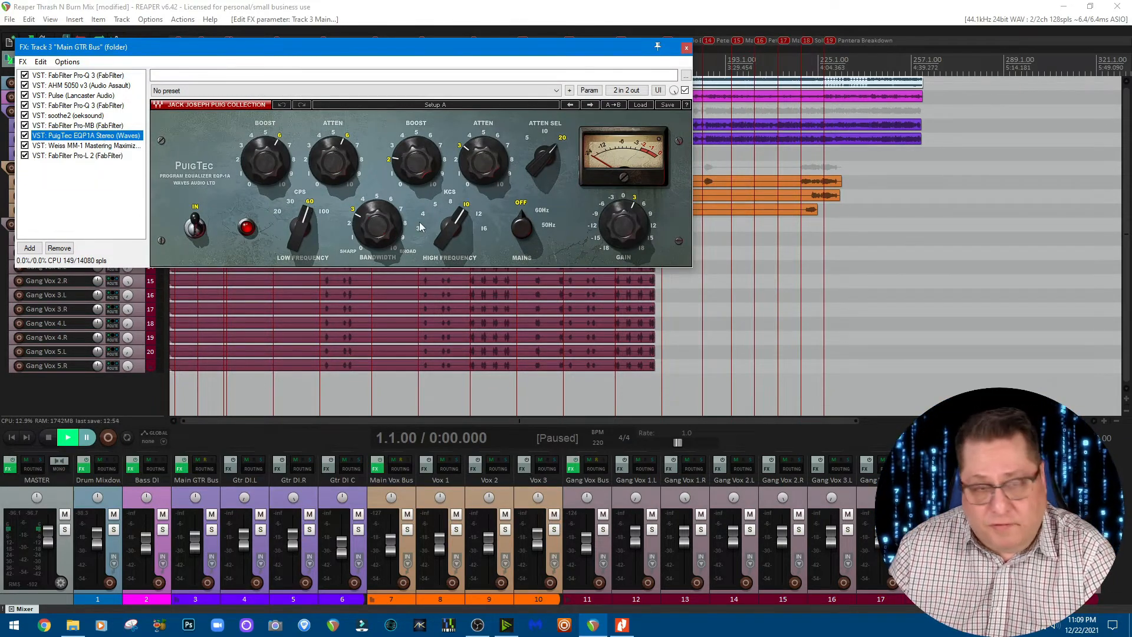
Step: Review the Weiss MM-1 and Pro-L 2 on the Main GTR Bus, recheck the first Pro-Q 3, and close the effects chain
left_click(84, 146)
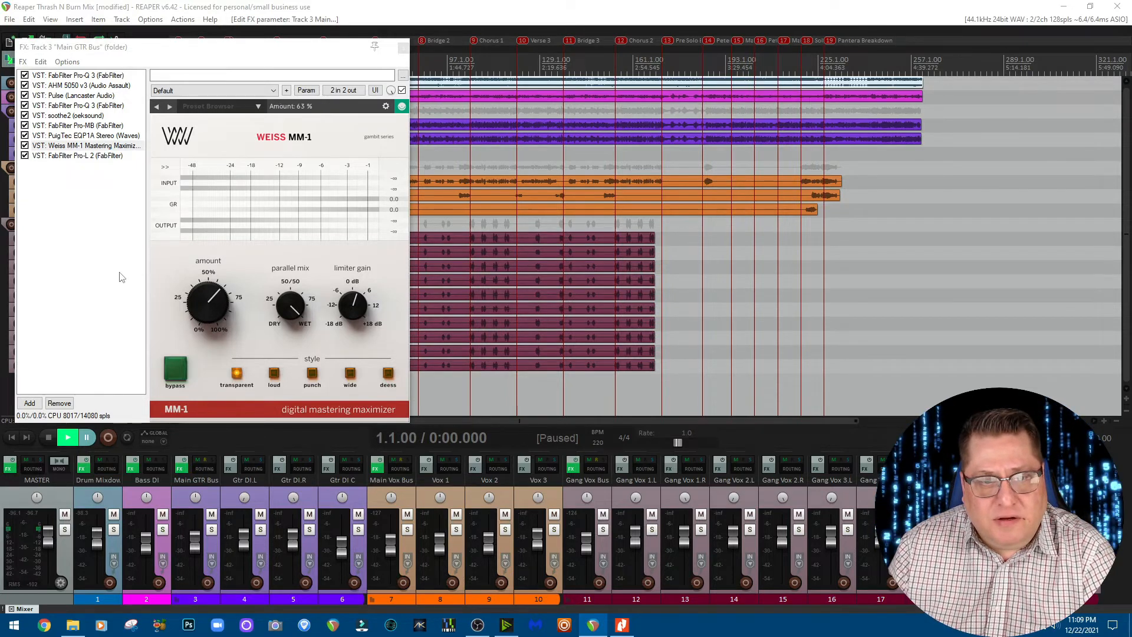
left_click(72, 156)
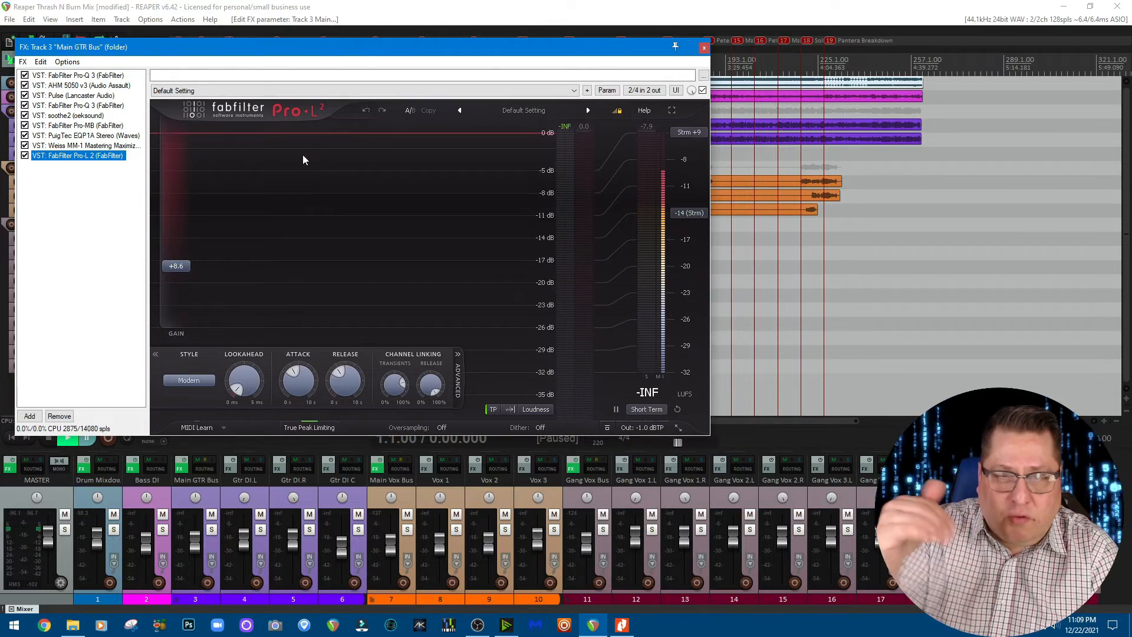
left_click(85, 75)
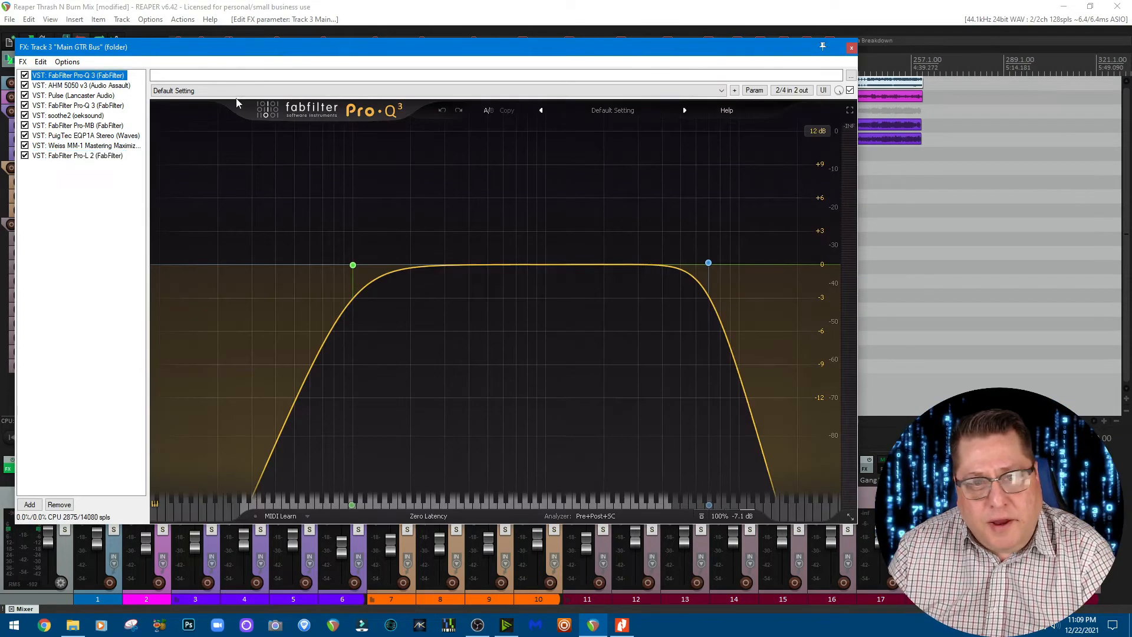
left_click(851, 47)
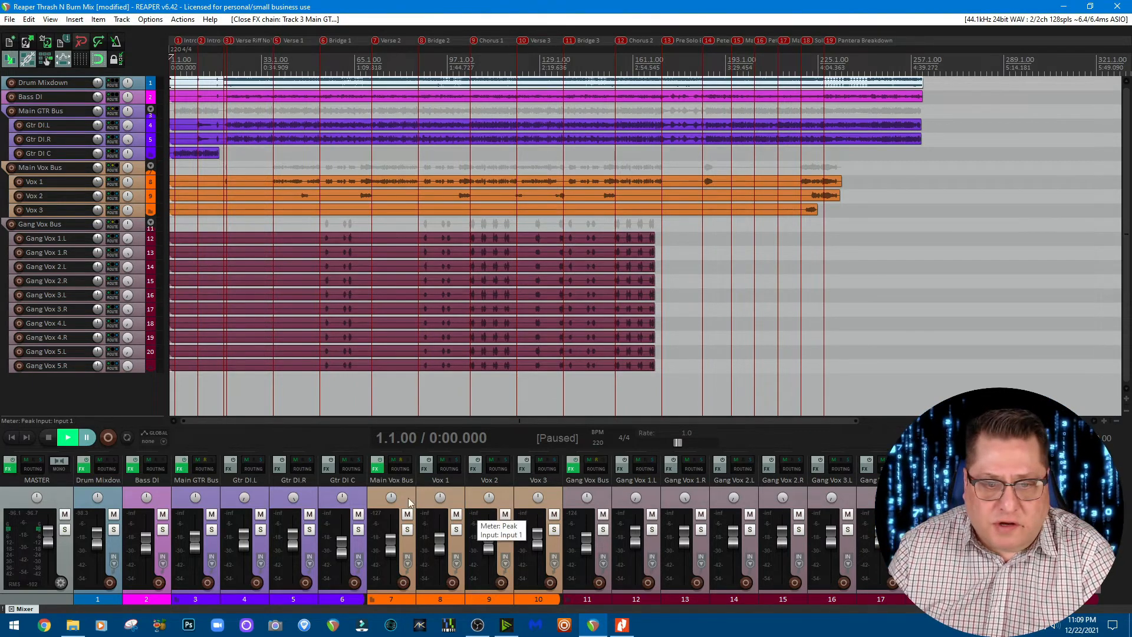
Step: Review the Pro-Q 3, Scheps Omni Channel and L2 settings on the Main Vox Bus, and close its effects chain
left_click(376, 468)
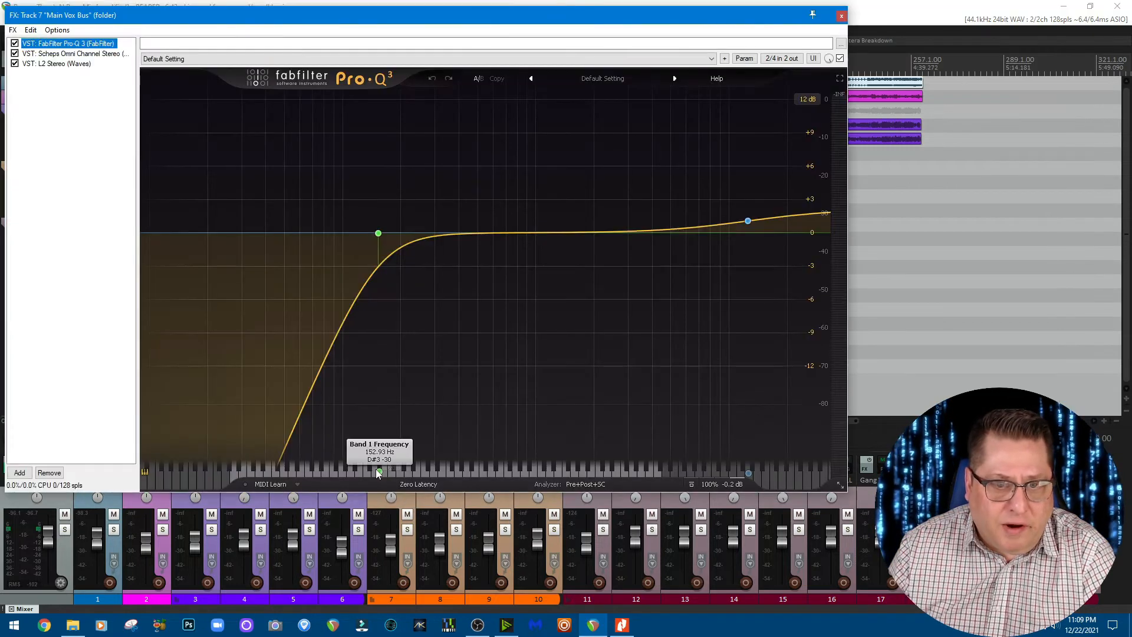
mouse_move(385, 244)
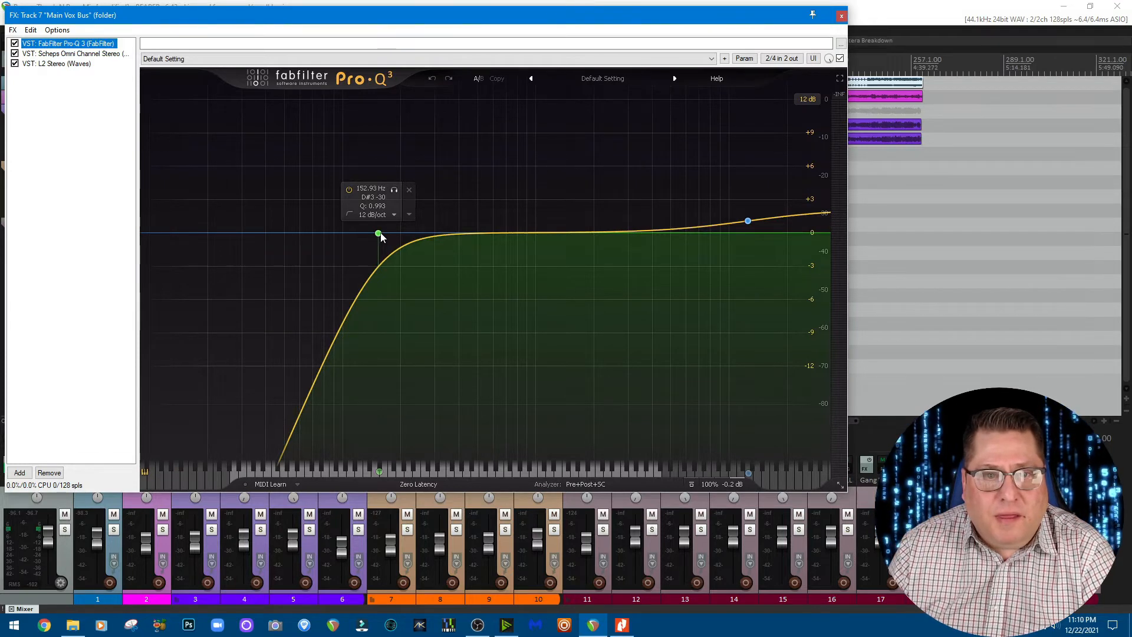
mouse_move(656, 228)
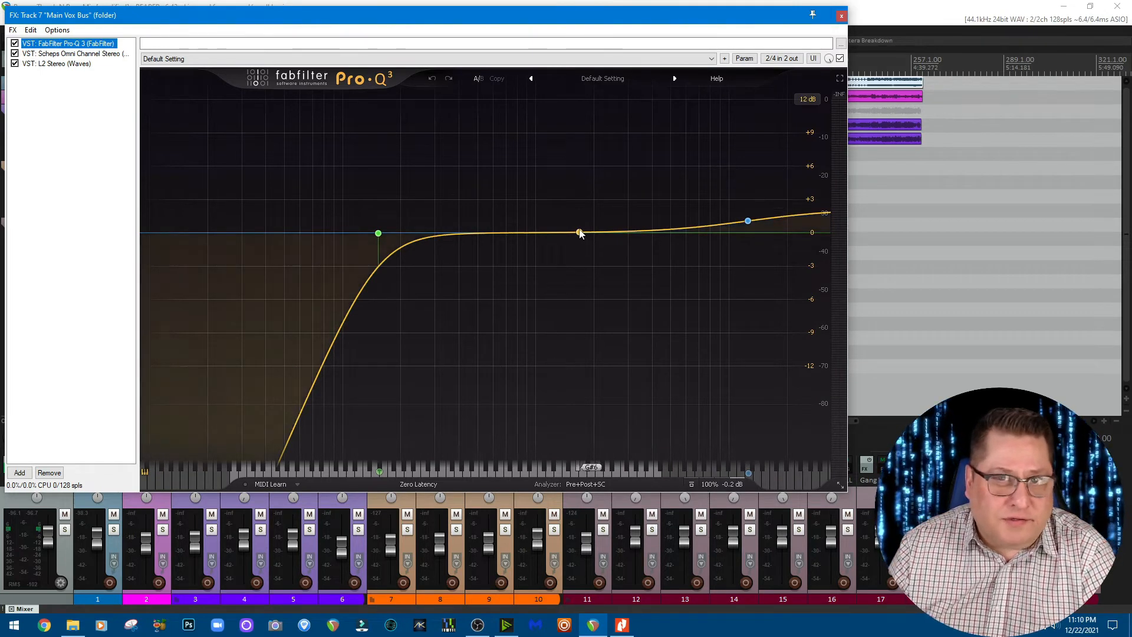
left_click(95, 56)
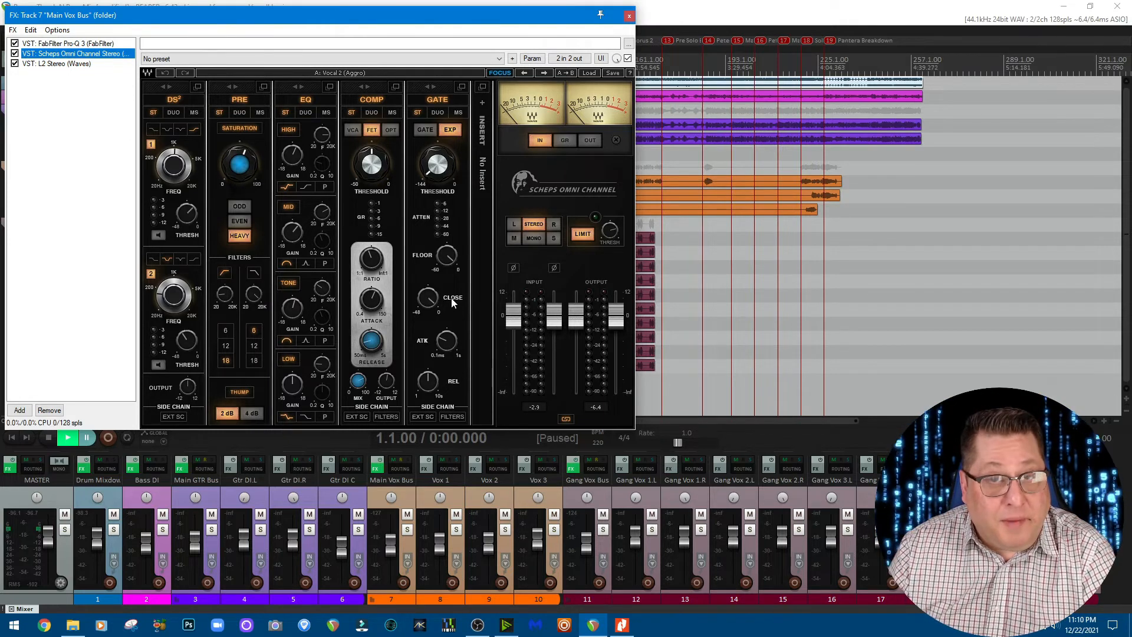
left_click(67, 64)
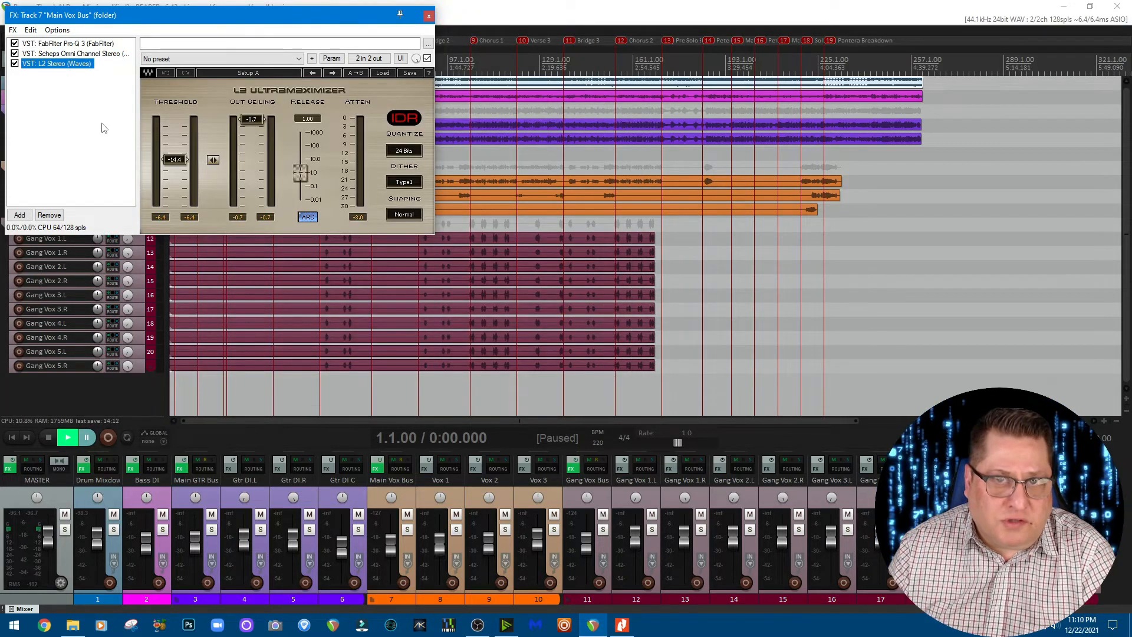
left_click(78, 45)
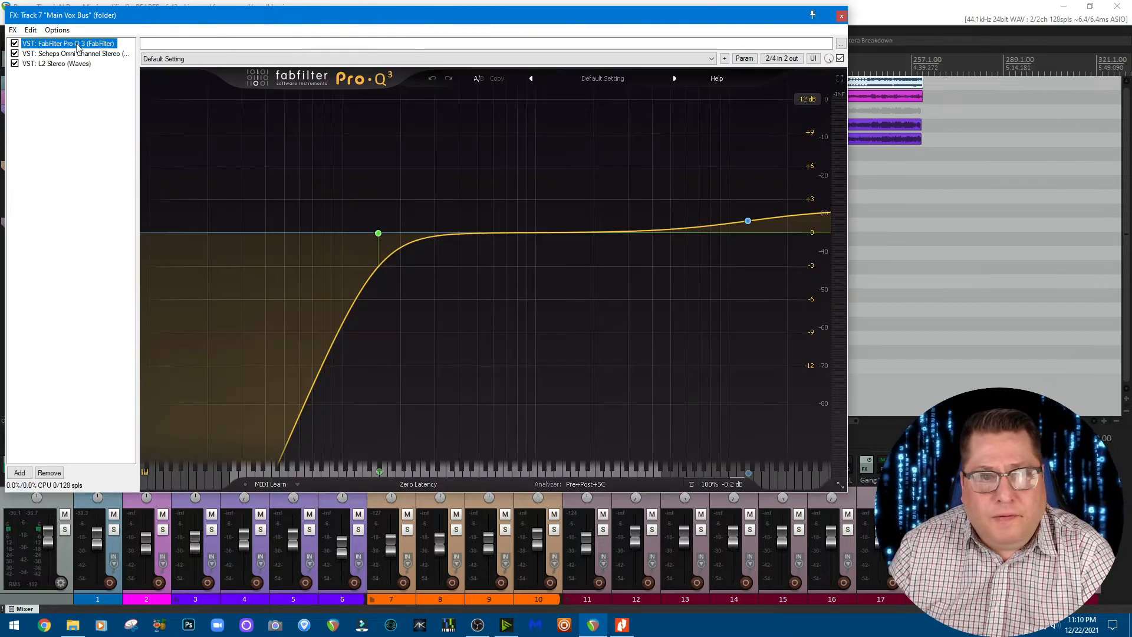
left_click(842, 15)
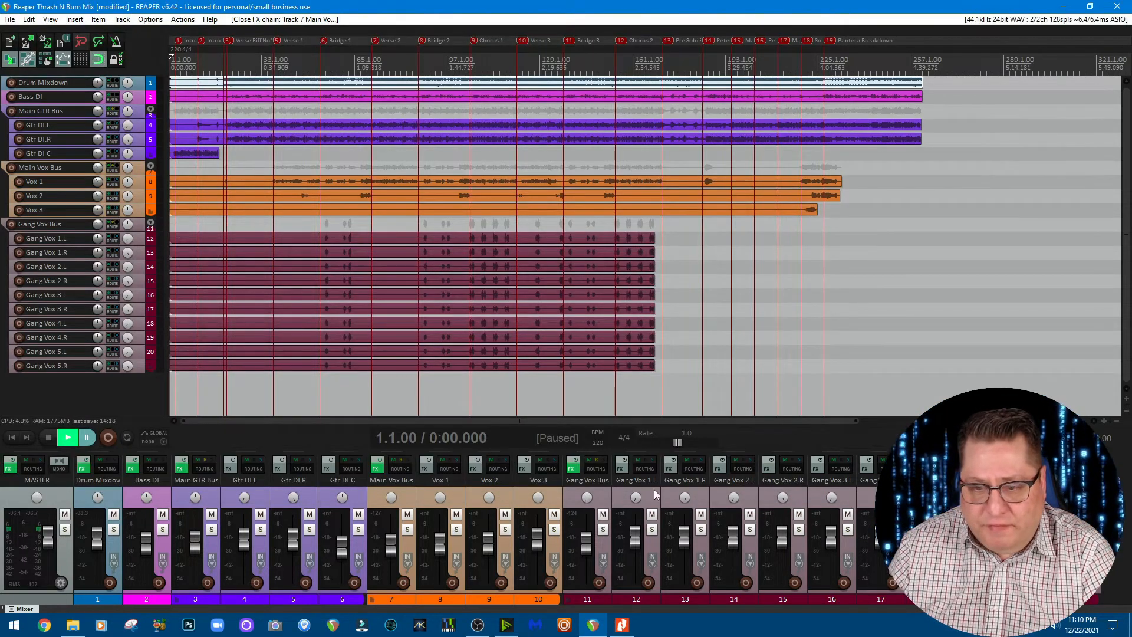
Step: Review the Pro-Q 3, Scheps Omni Channel and L2 settings on the Gang Vox Bus, and close its effects chain
left_click(575, 471)
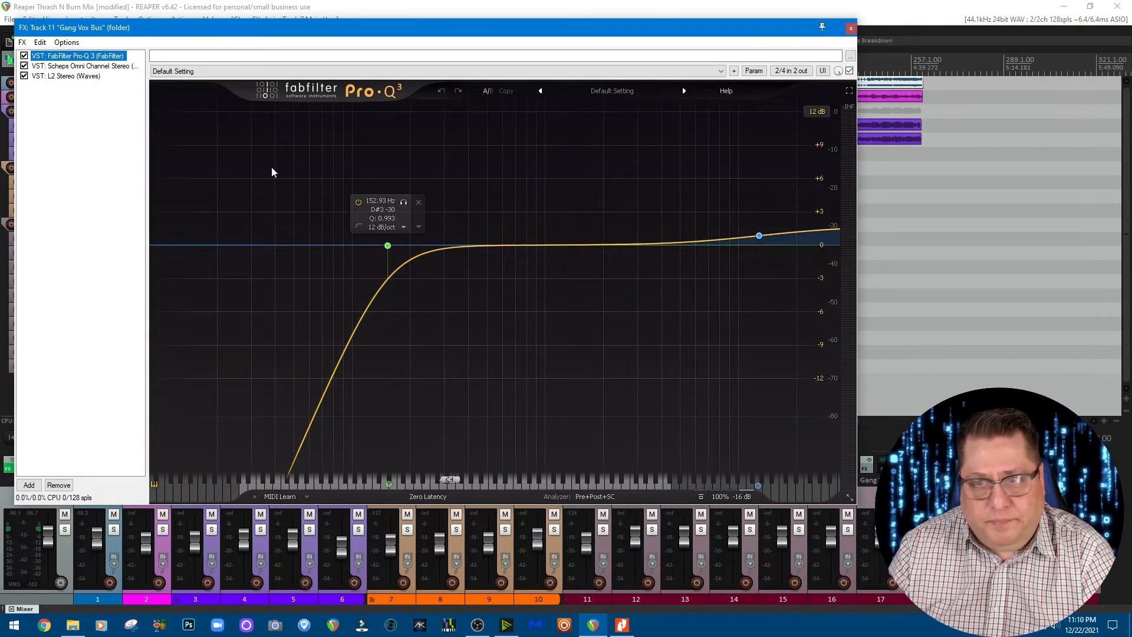
left_click(73, 67)
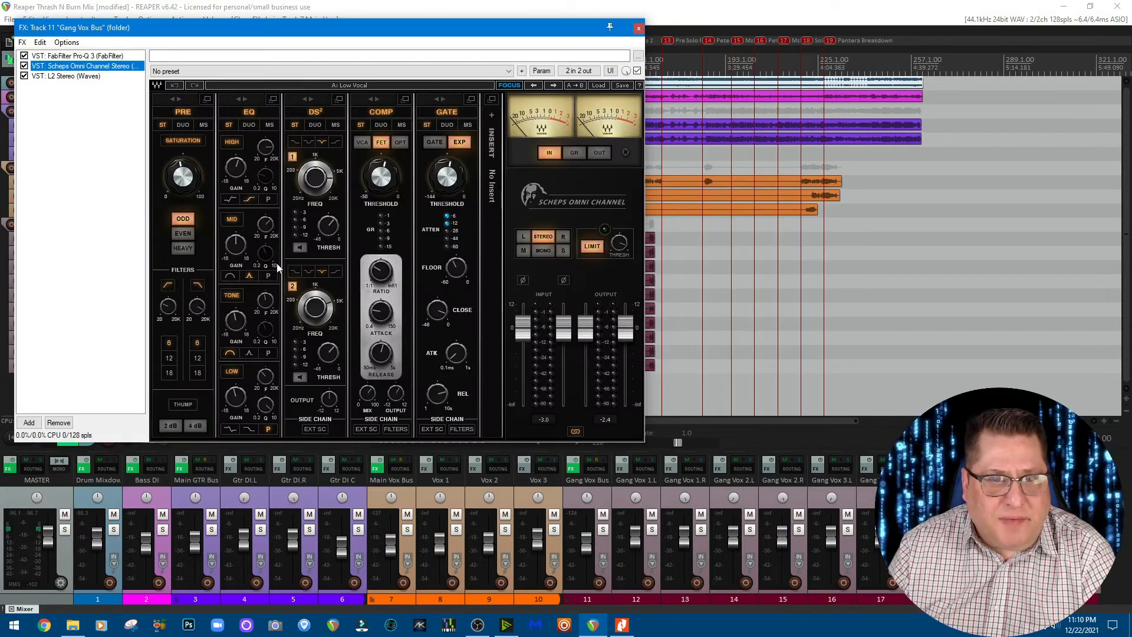
left_click(89, 77)
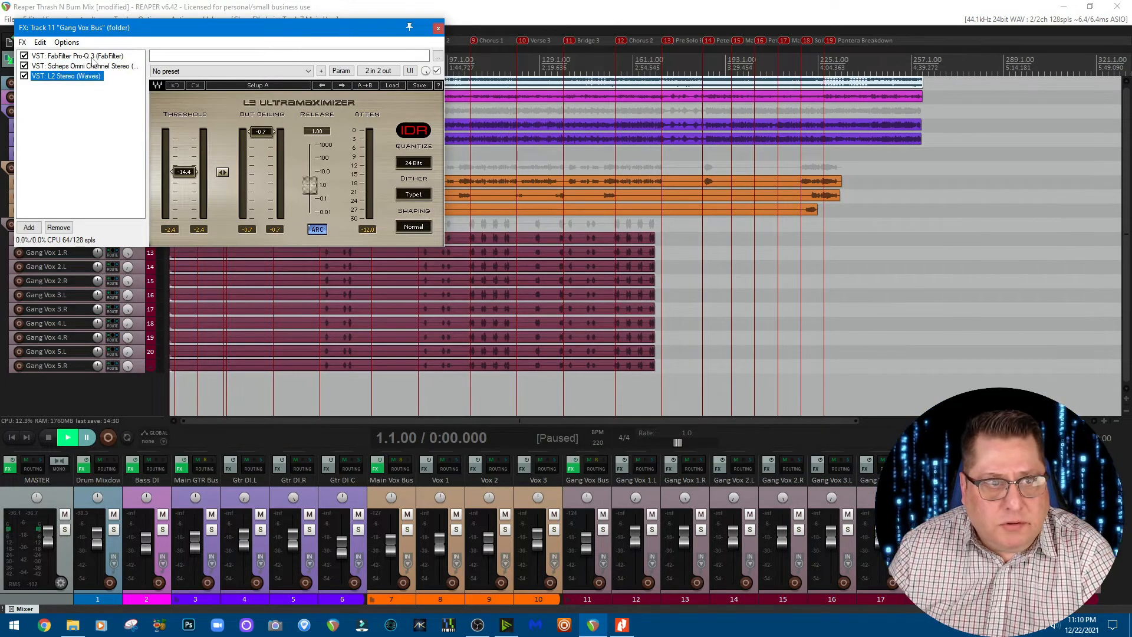
left_click(94, 57)
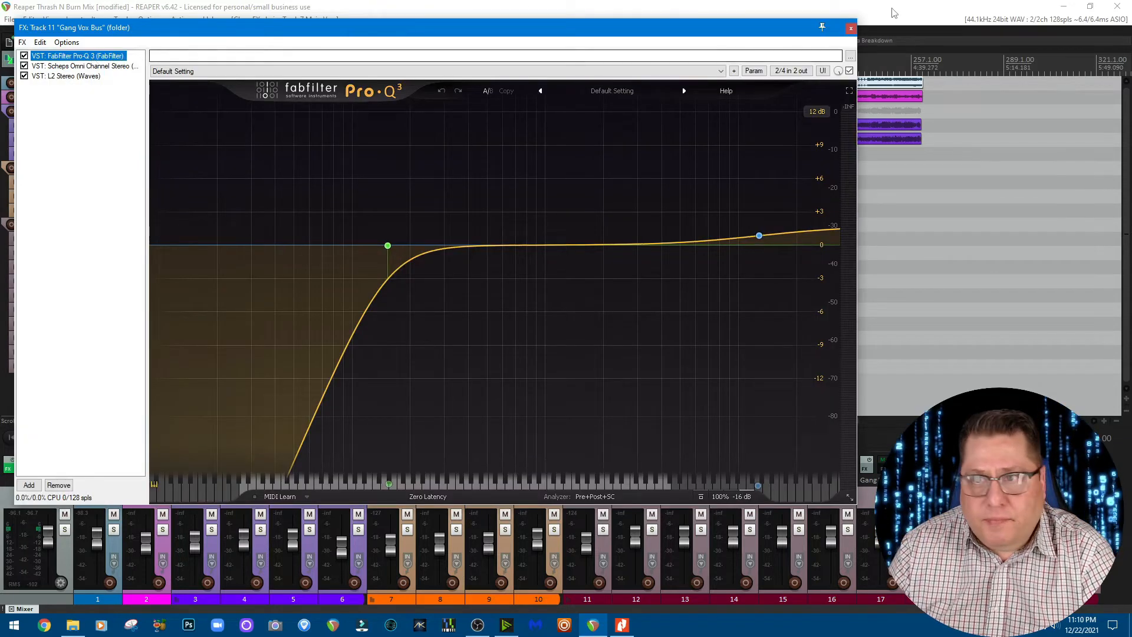
left_click(851, 27)
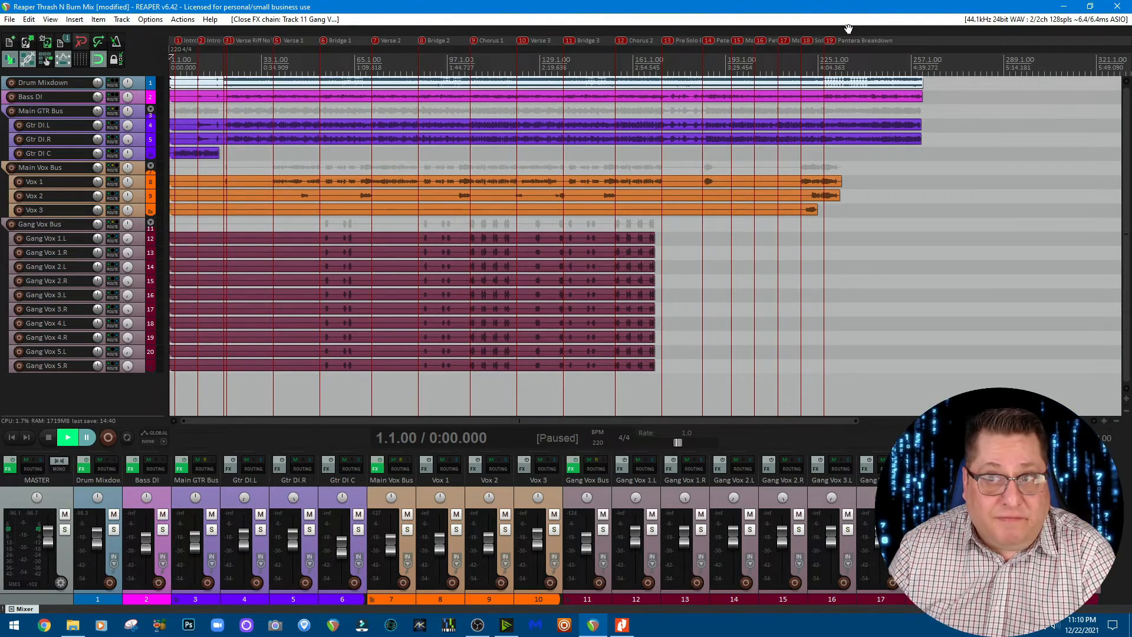
Step: Switch to Nitro Pro and read the MrShall Modern Bundle user guide's cover and Welcome pages in full screen
left_click(628, 632)
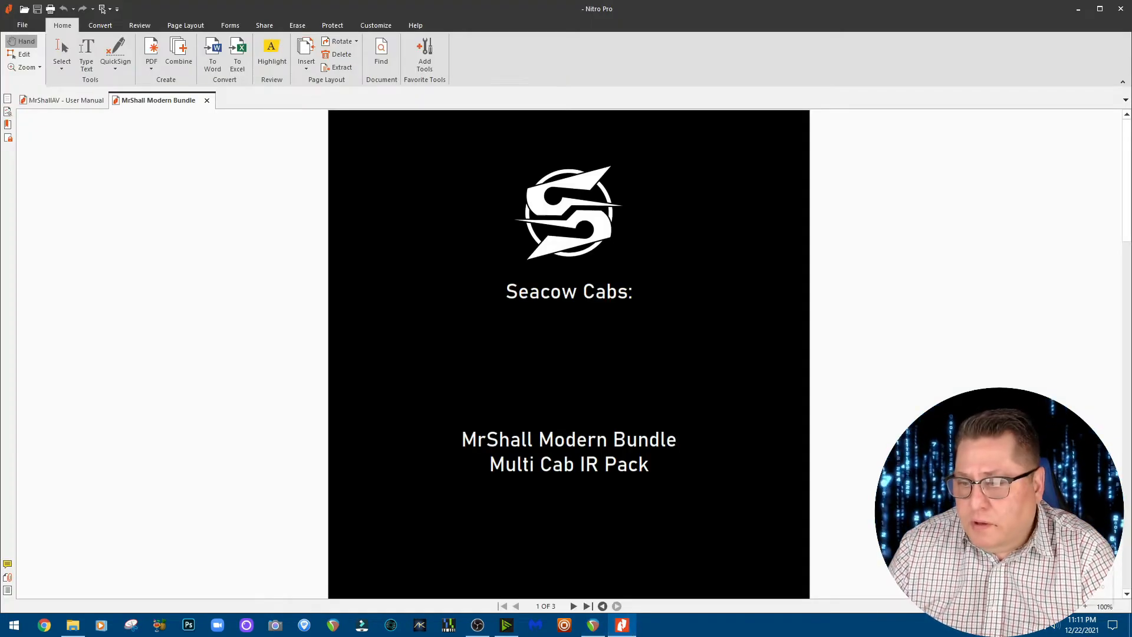
key("F11")
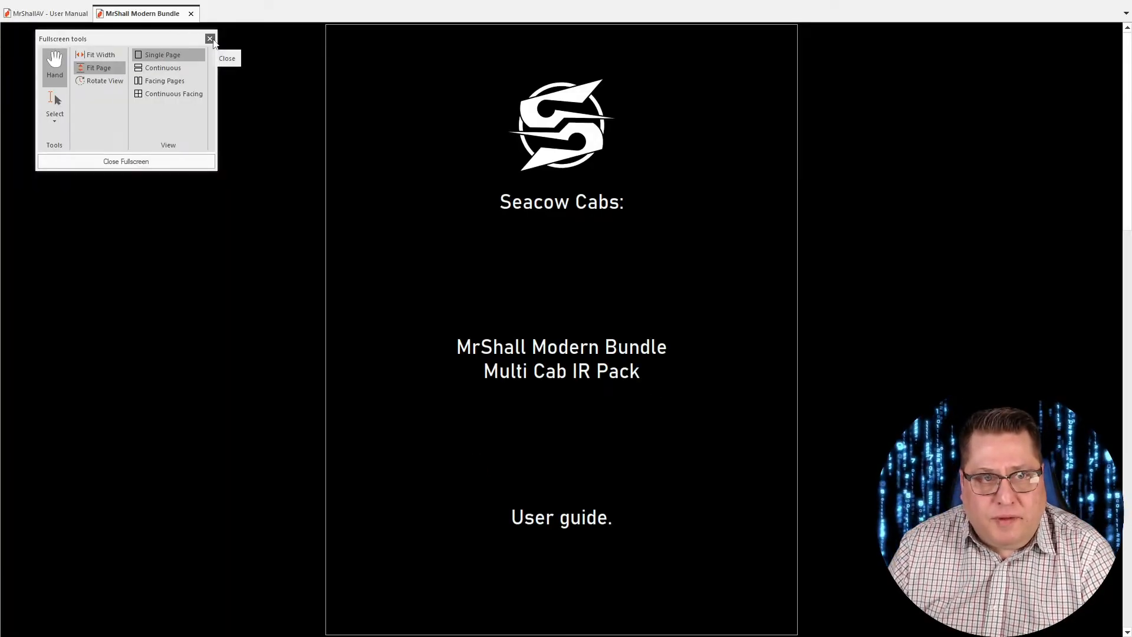
left_click(210, 39)
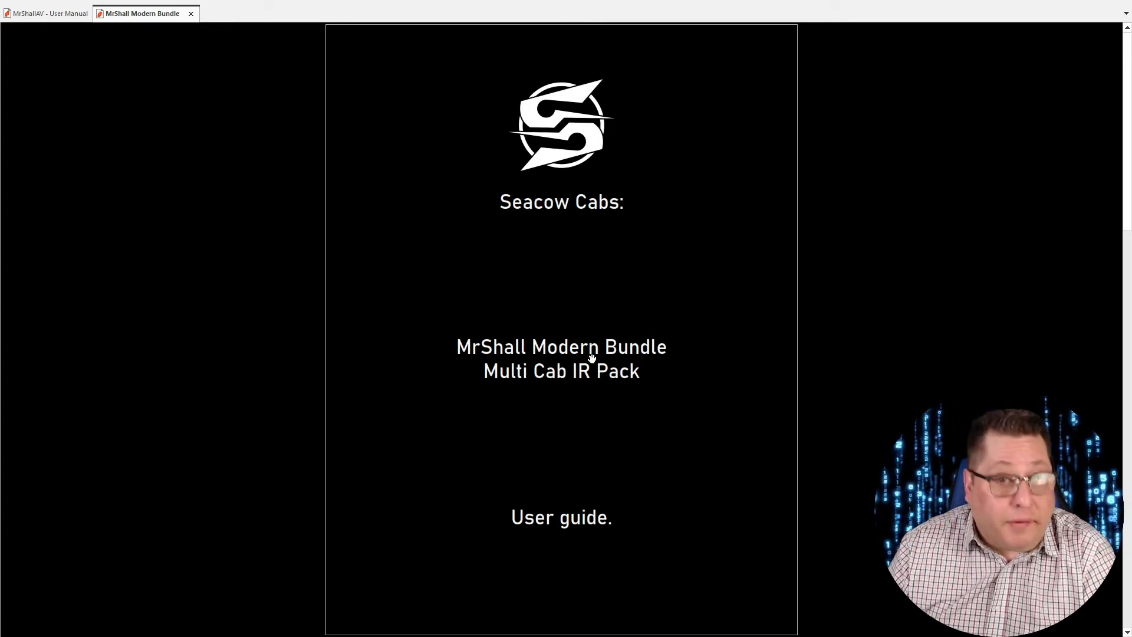
scroll(594, 438, "down", 2)
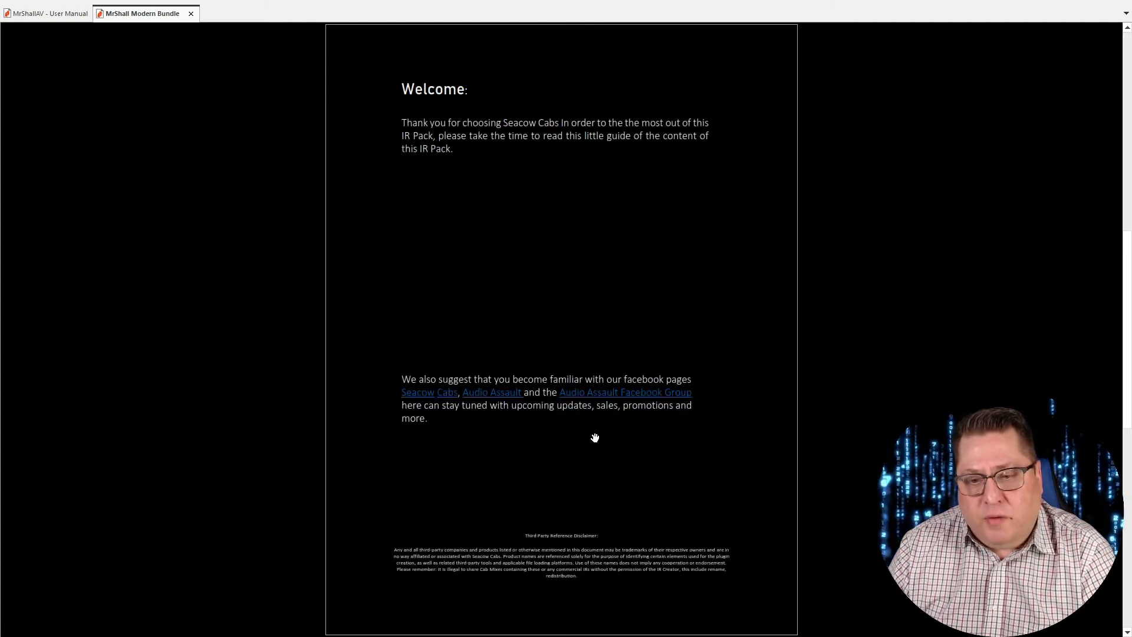
scroll(592, 434, "up", 1)
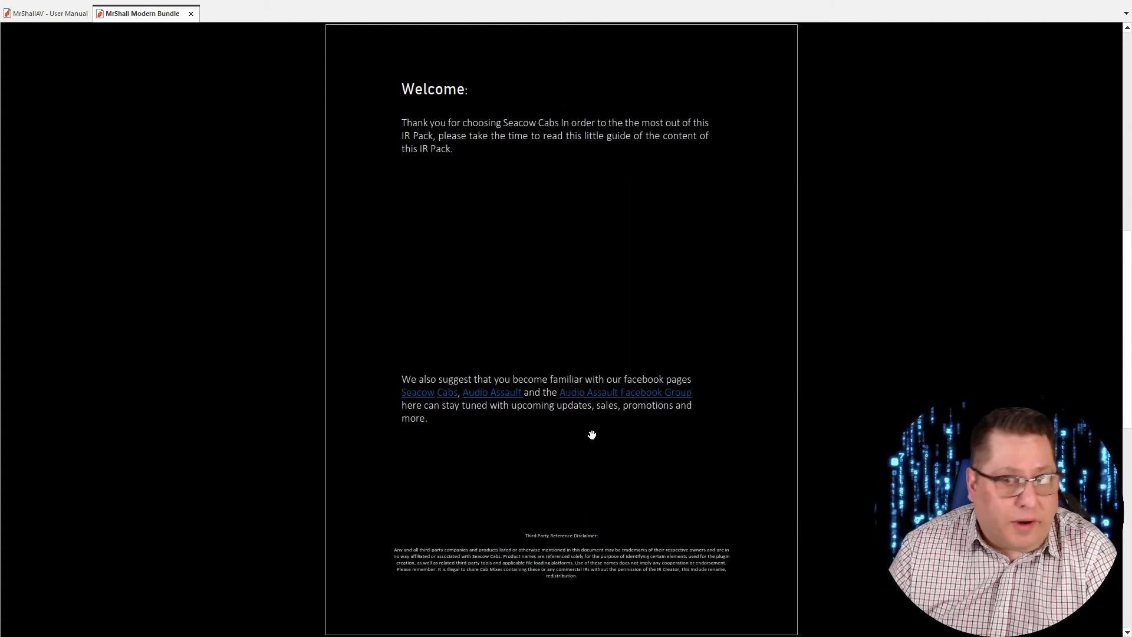
scroll(592, 435, "down", 1)
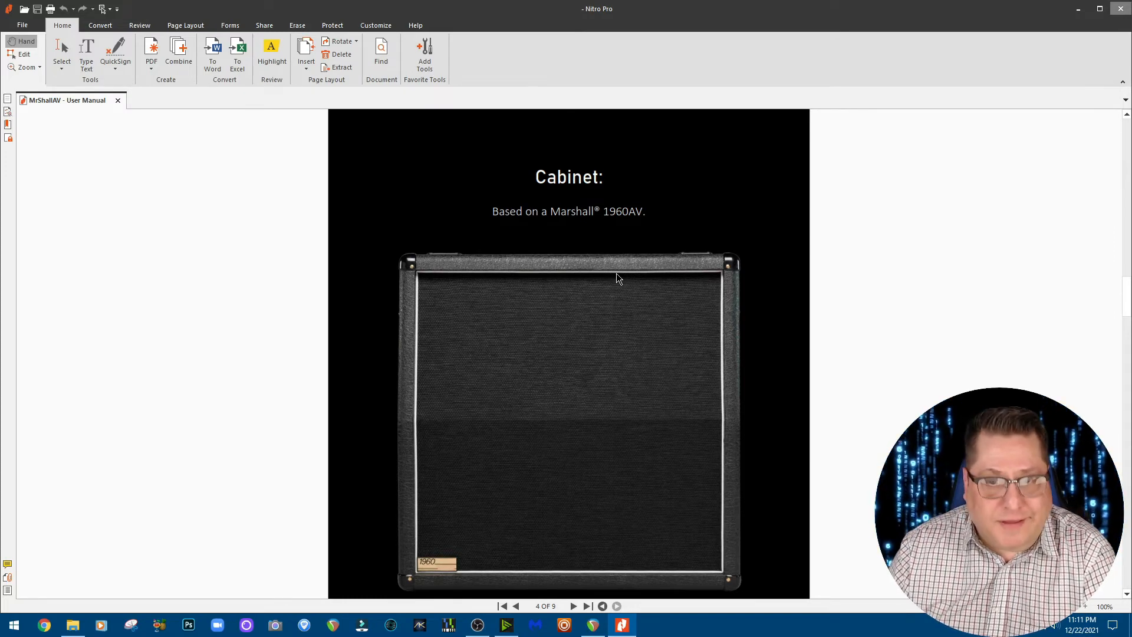
Step: Read the Cabinet, Speakers, Power Amp and Mics pages of the MrShallAV user manual, and close the PDF viewer to return to REAPER
scroll(592, 334, "down", 5)
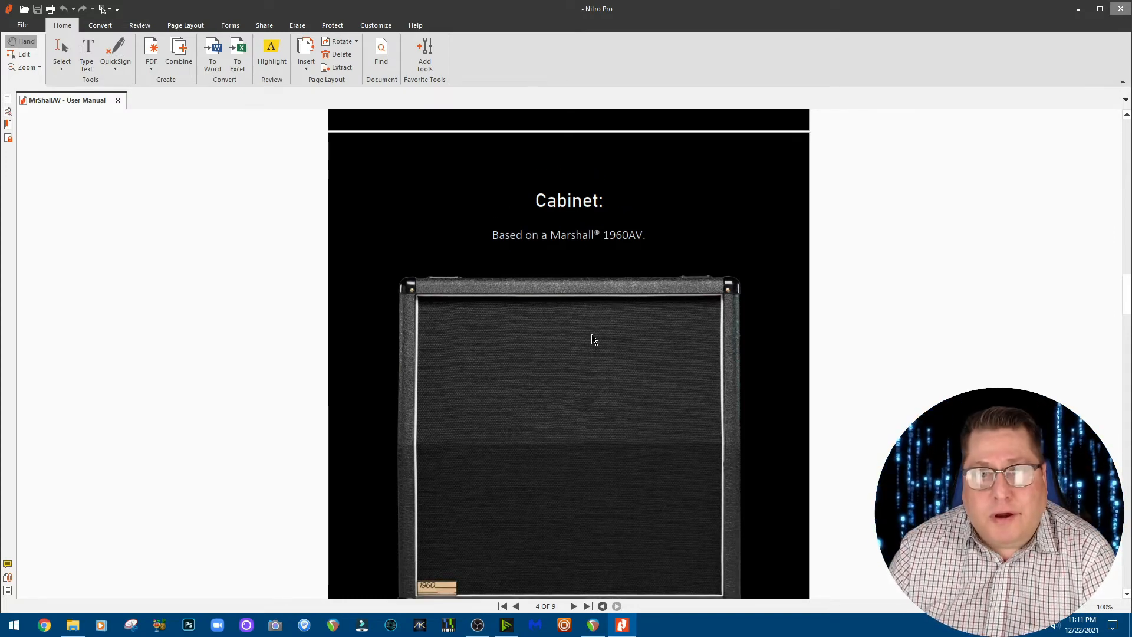
scroll(594, 339, "down", 5)
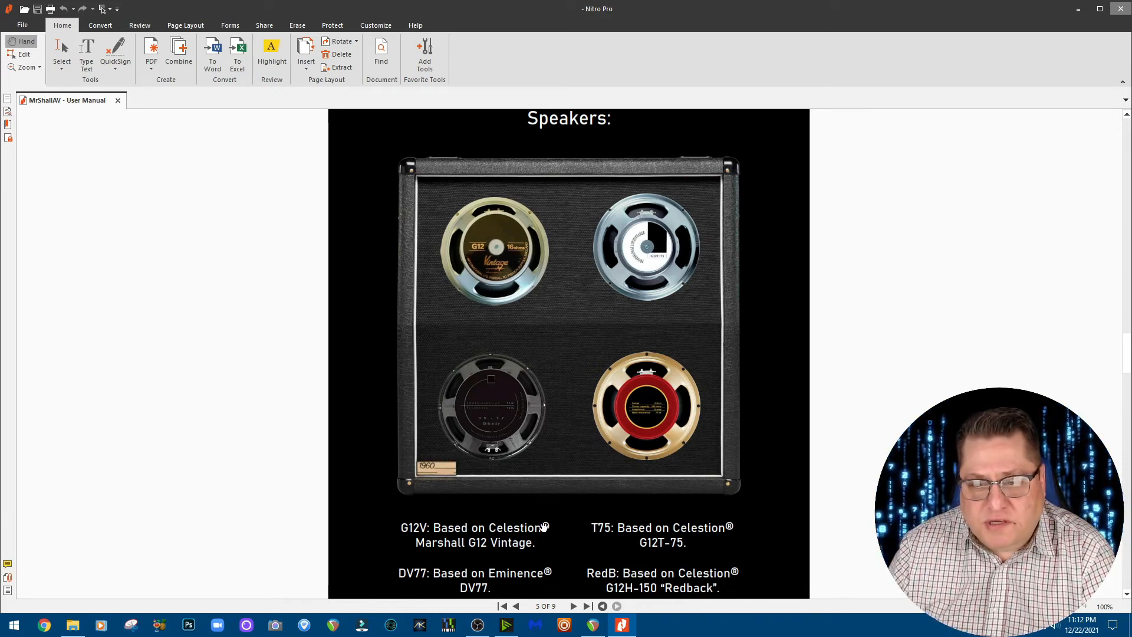
scroll(638, 552, "down", 1)
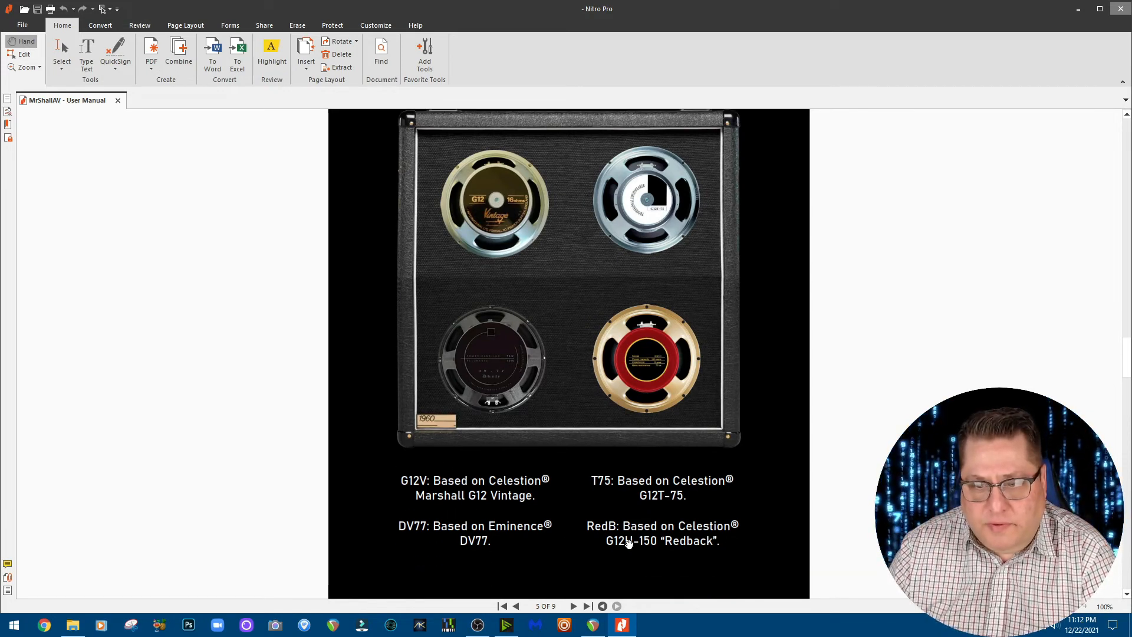
scroll(546, 500, "down", 2)
scroll(546, 499, "down", 13)
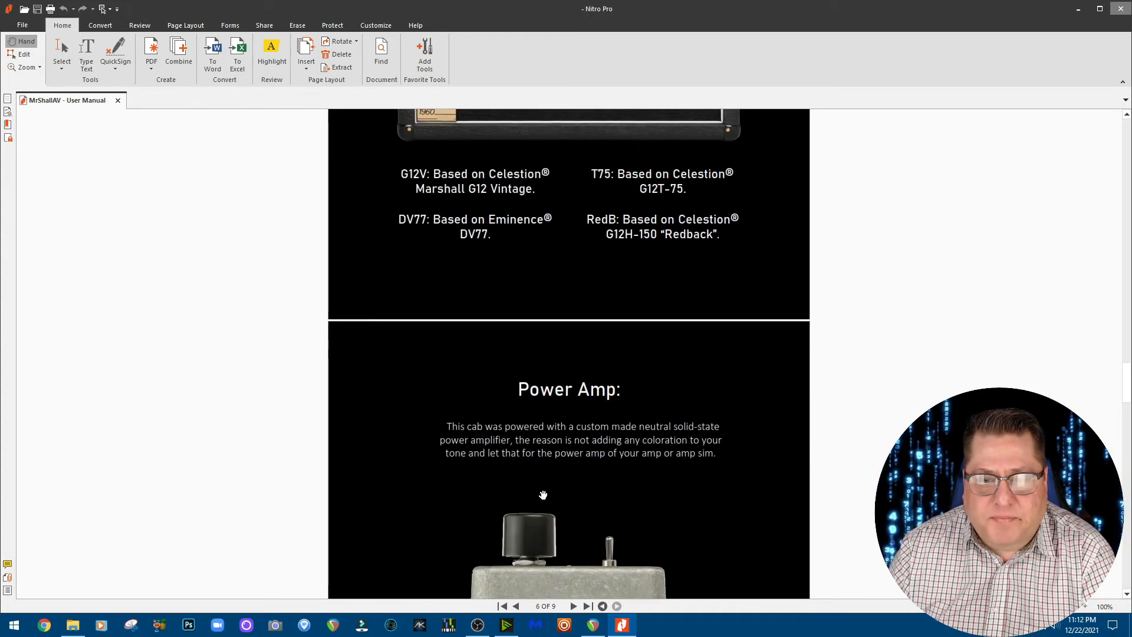
scroll(541, 494, "down", 11)
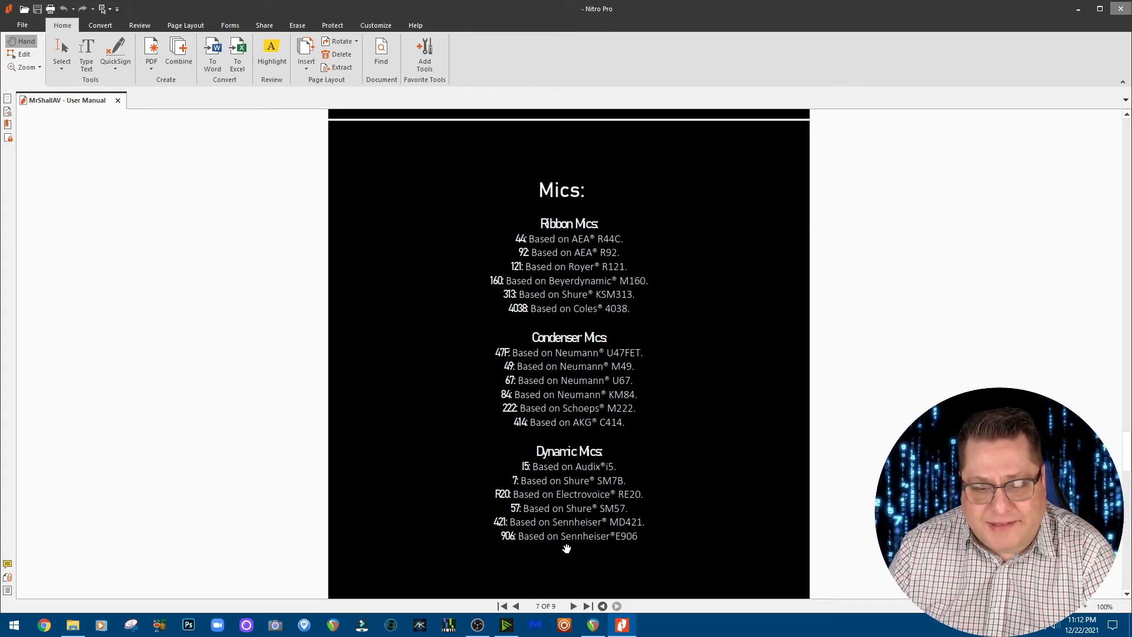
right_click(622, 630)
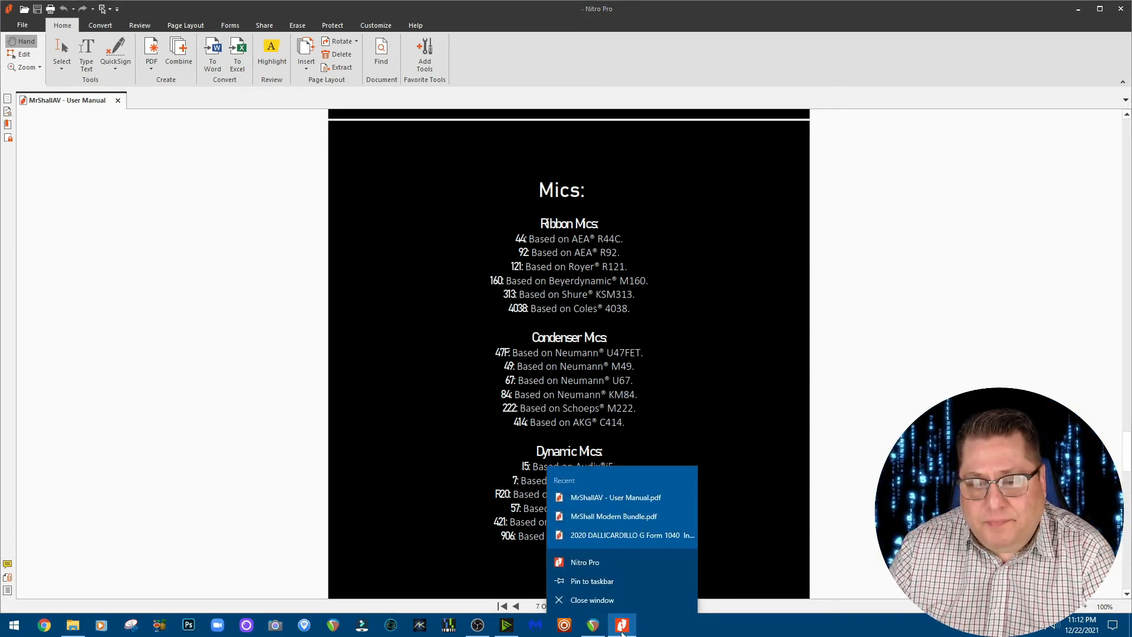
left_click(599, 600)
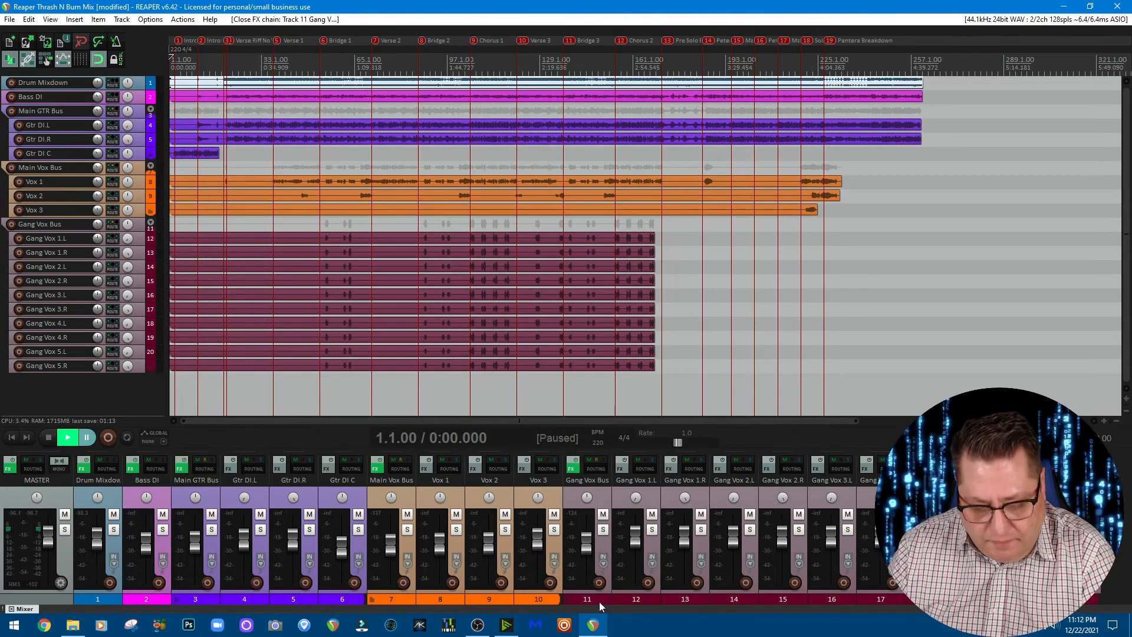